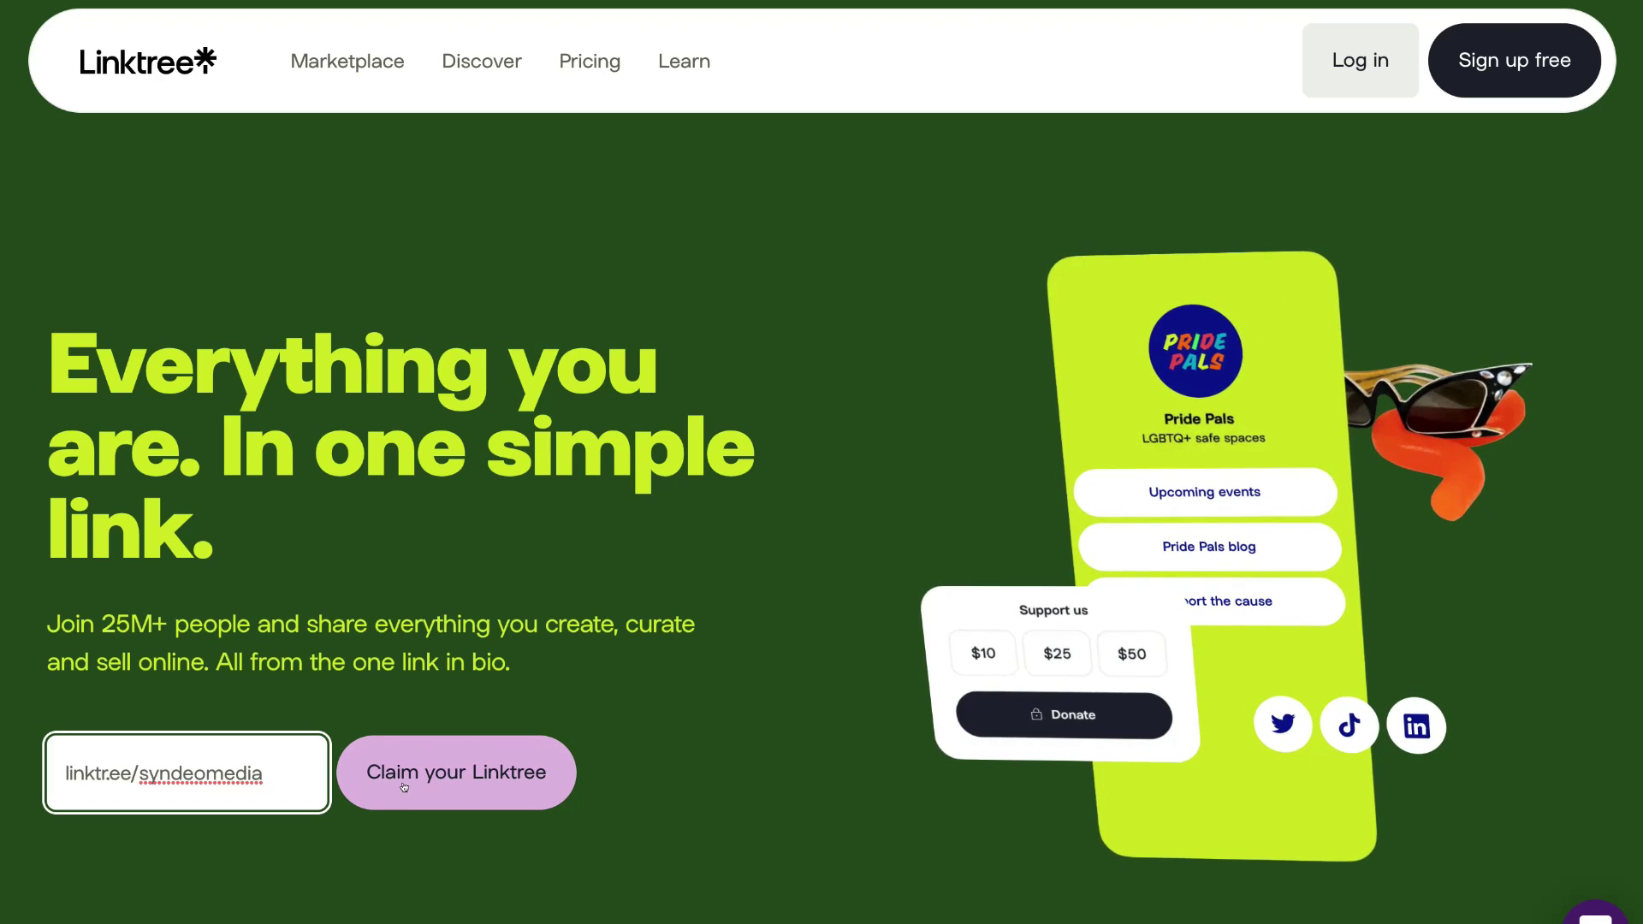
- Claim the syndeomedia Linktree address and submit the completed email sign-up form
left_click(477, 787)
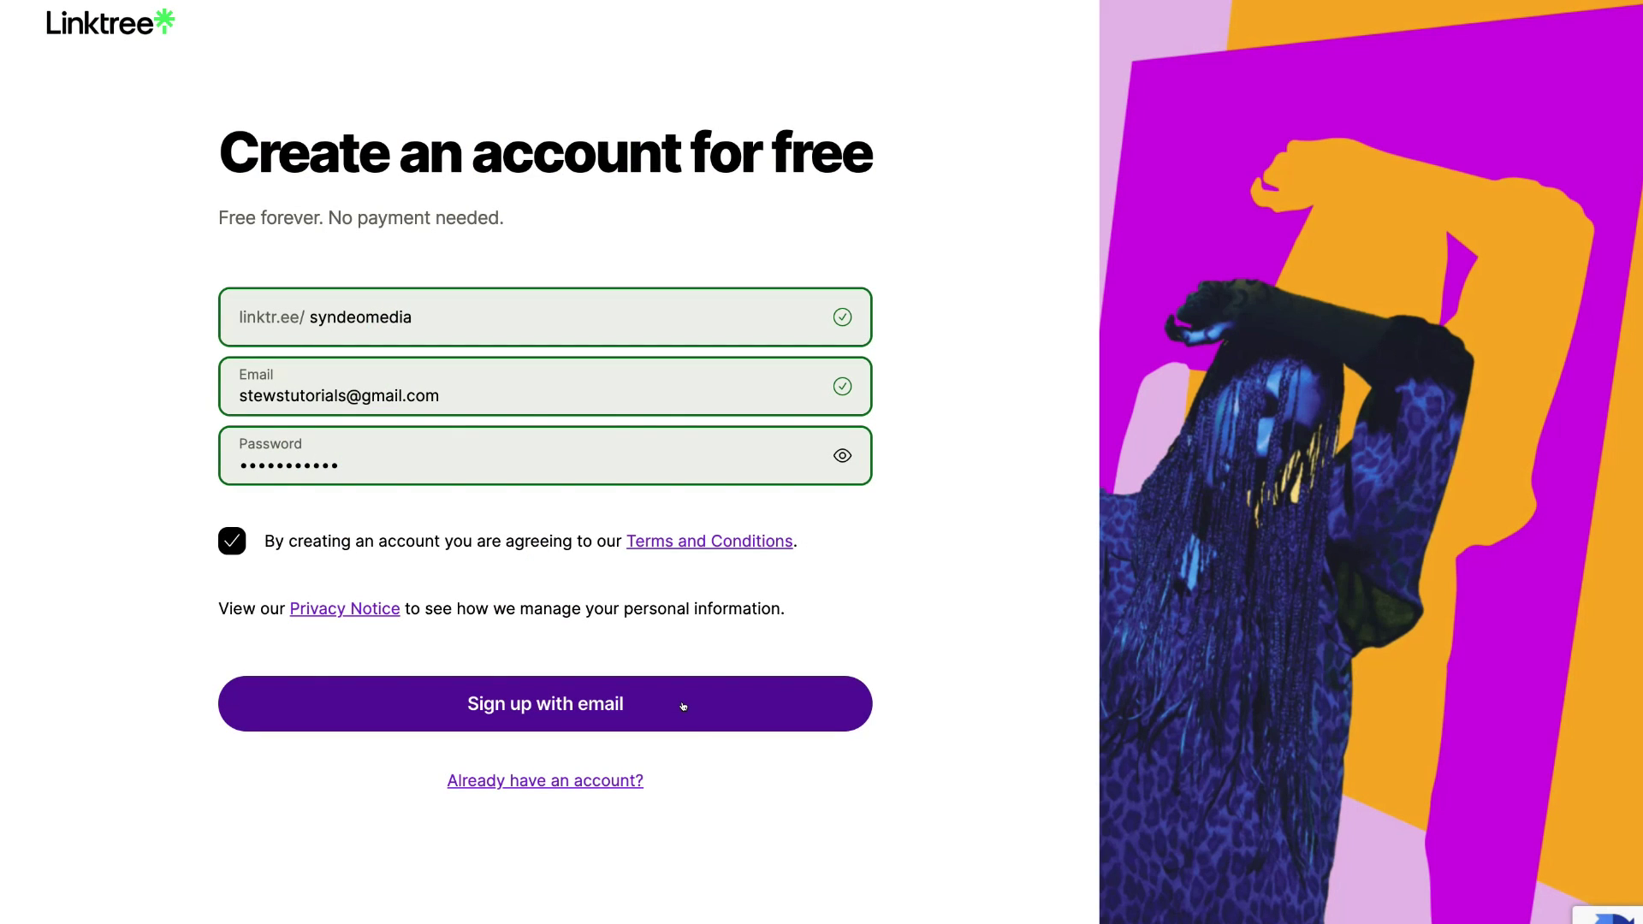
left_click(549, 706)
left_click(665, 704)
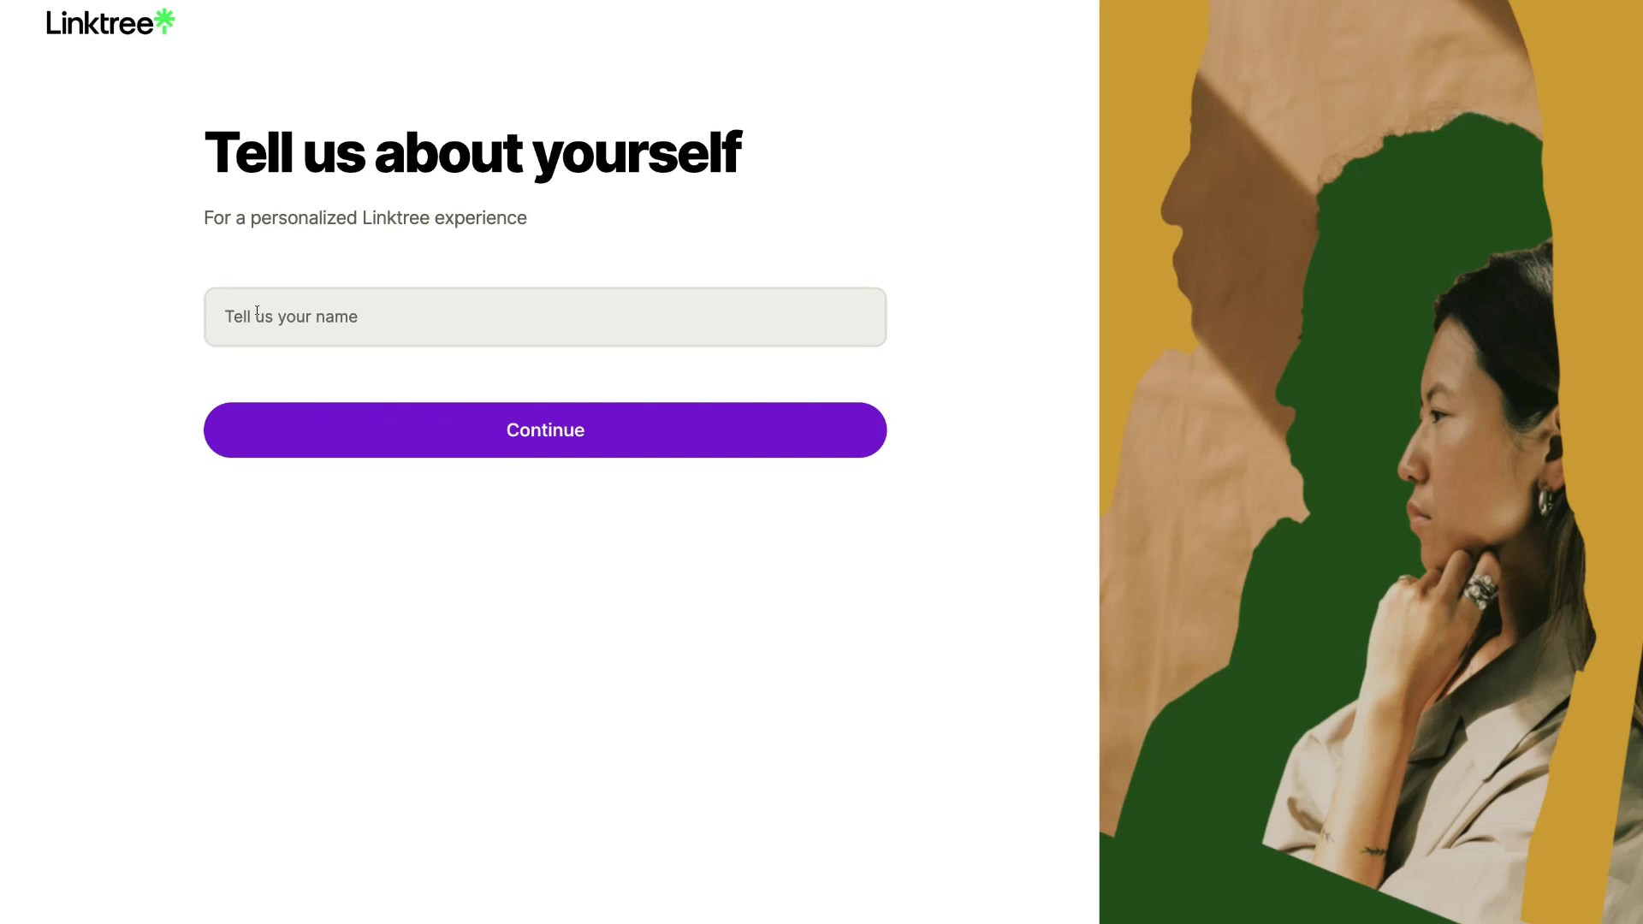
- Set the profile name to Syndeo Media, choose the Business category with Agency & Consulting, and continue
left_click(257, 310)
type("Syndeo Media")
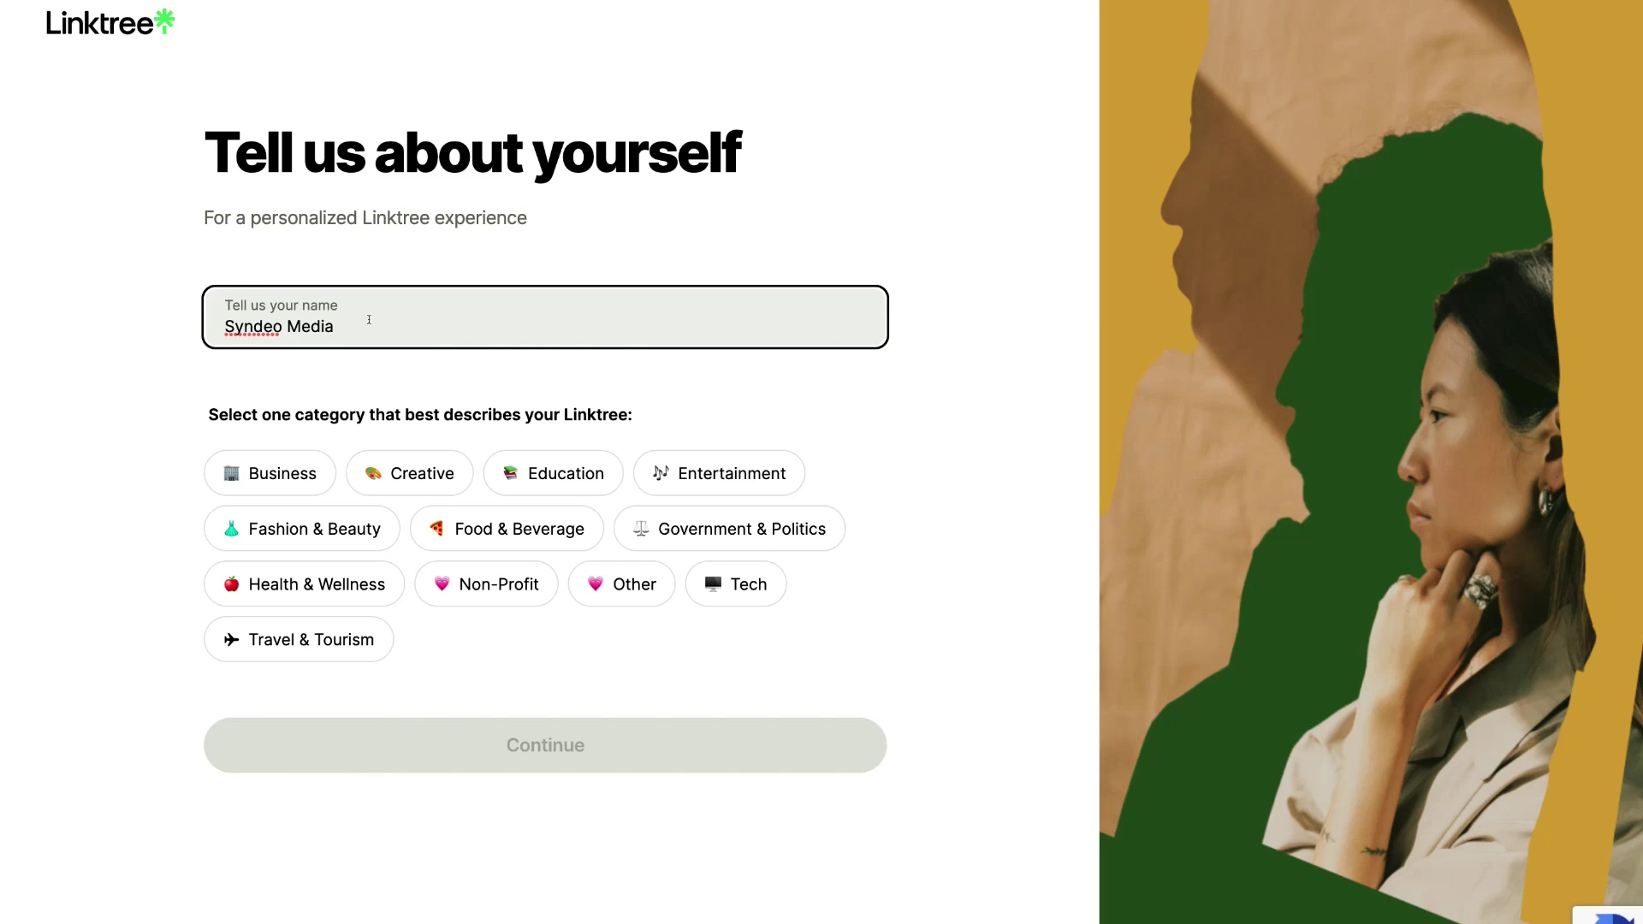
left_click(285, 473)
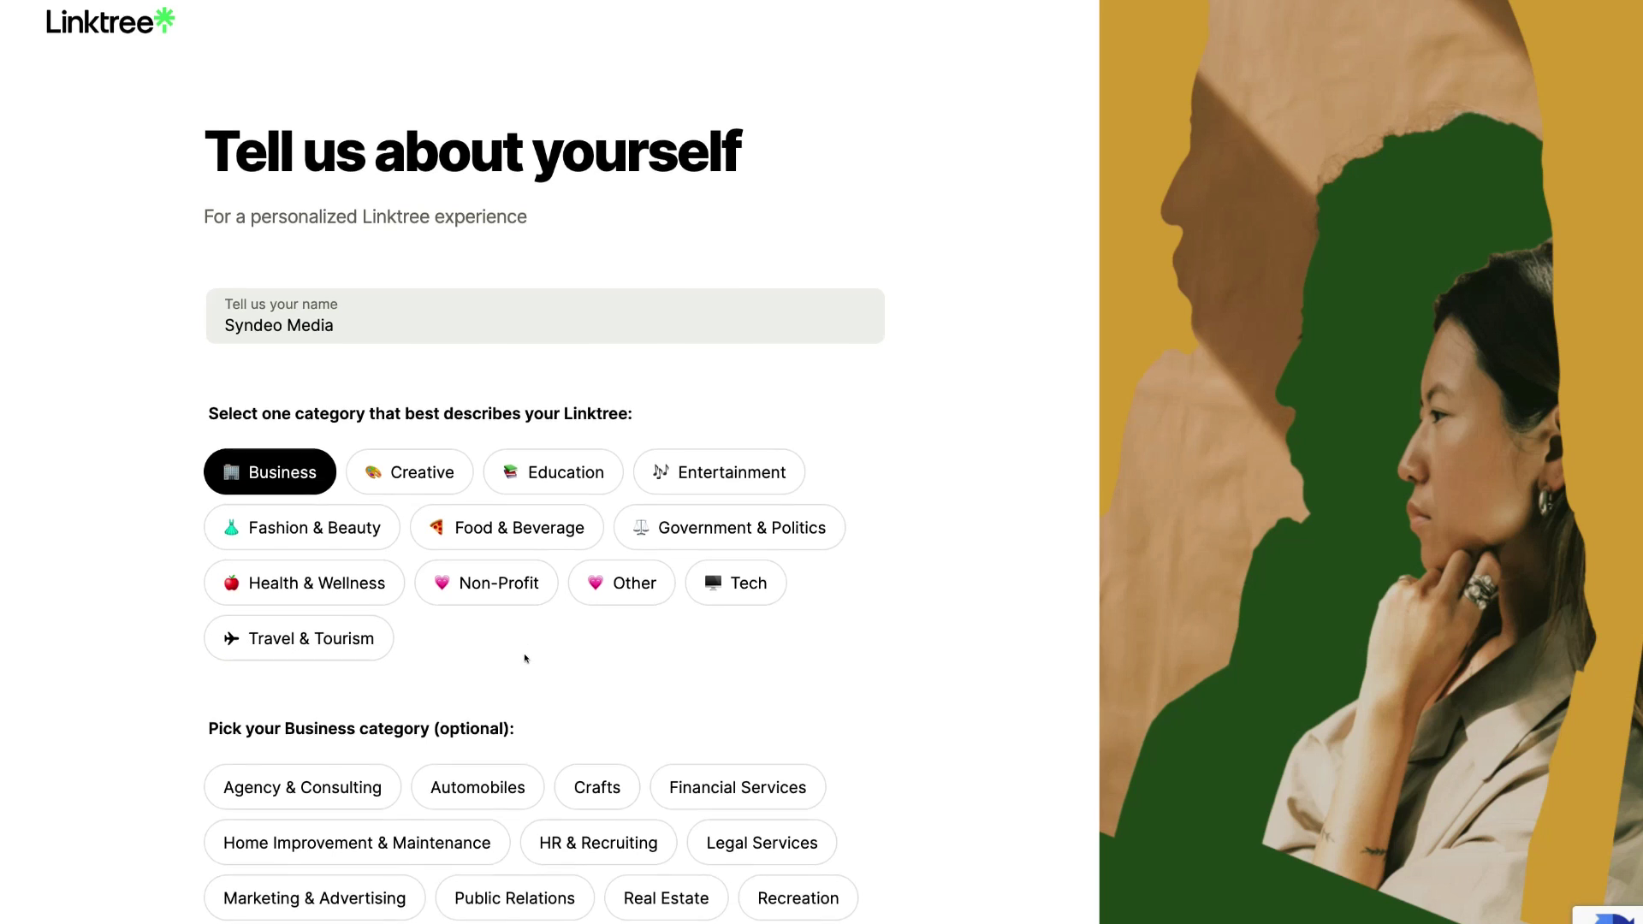
scroll(523, 660, "down", 3)
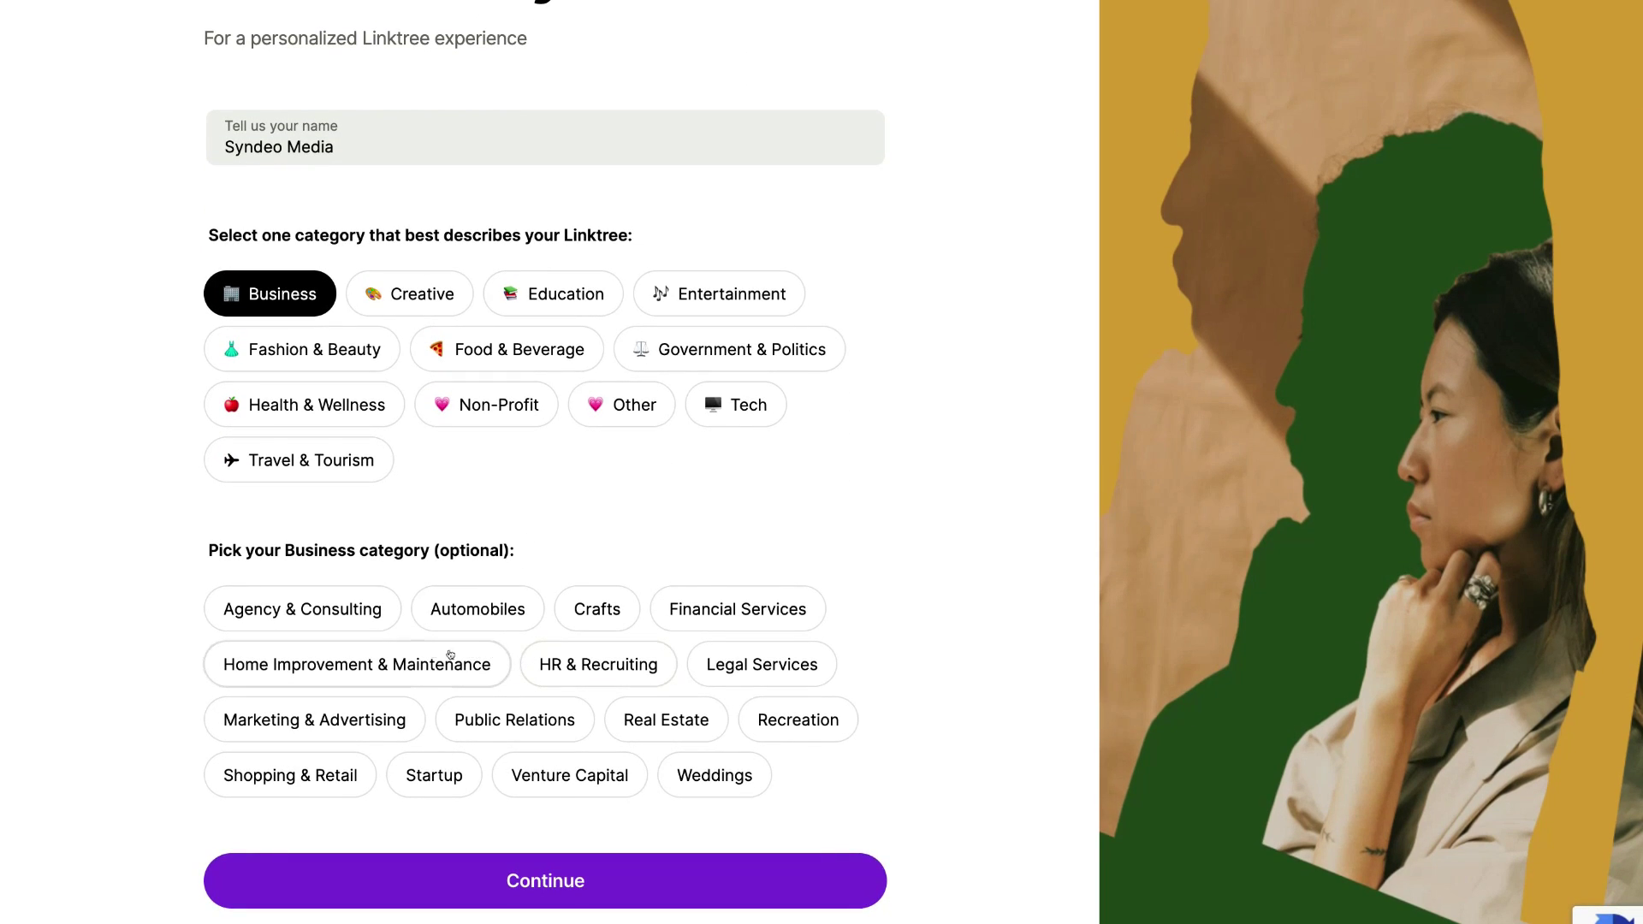
left_click(331, 608)
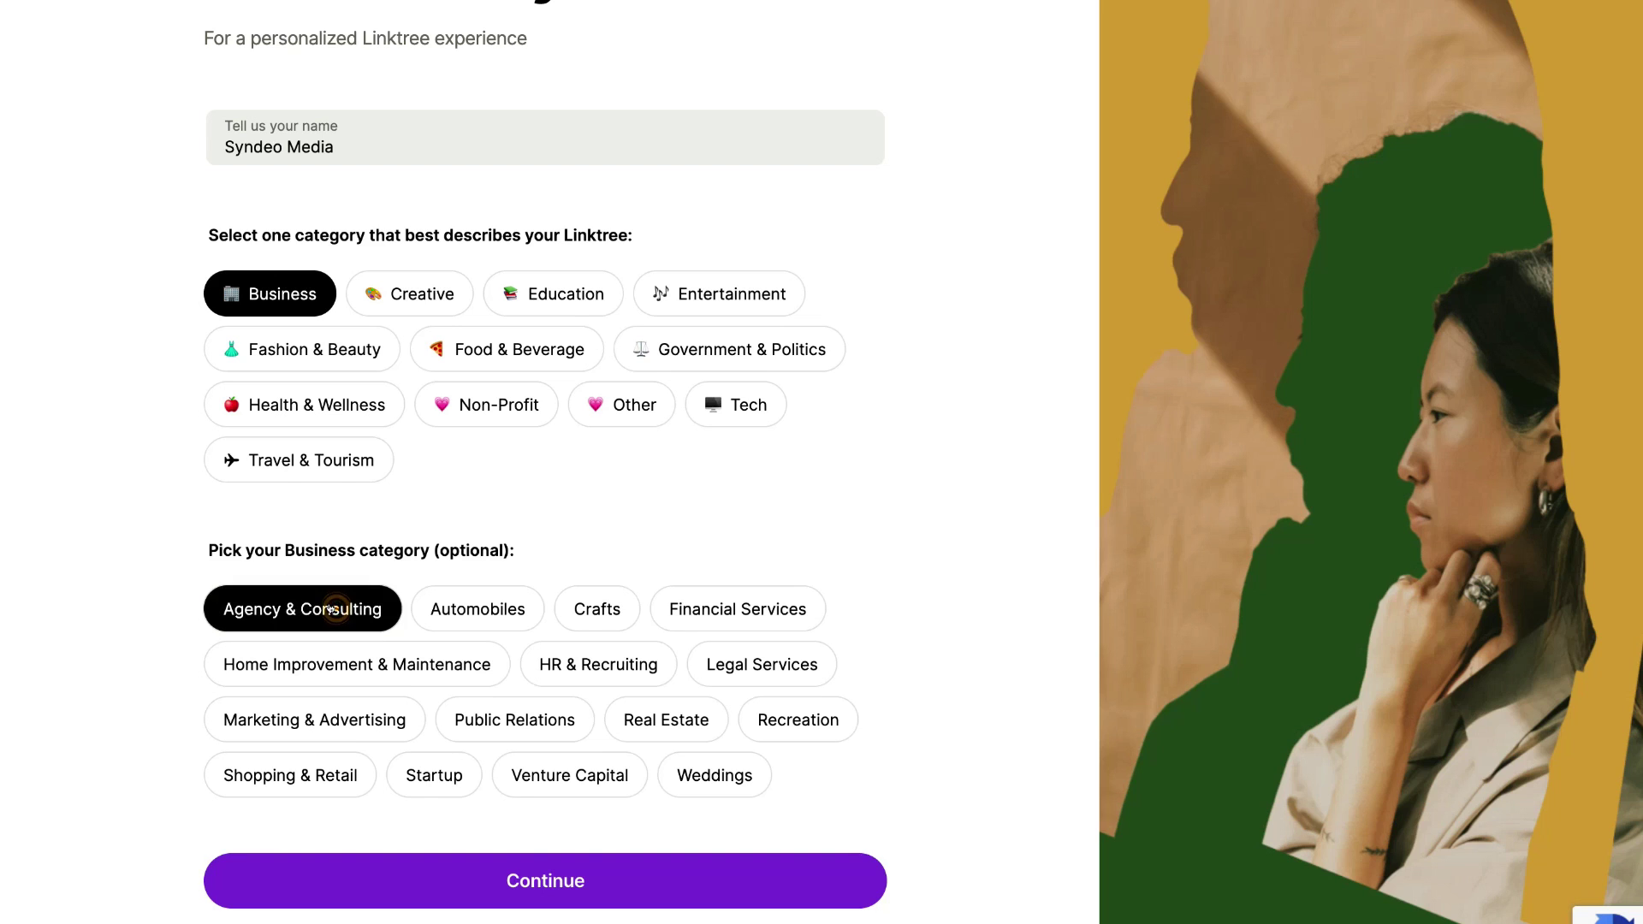
left_click(602, 878)
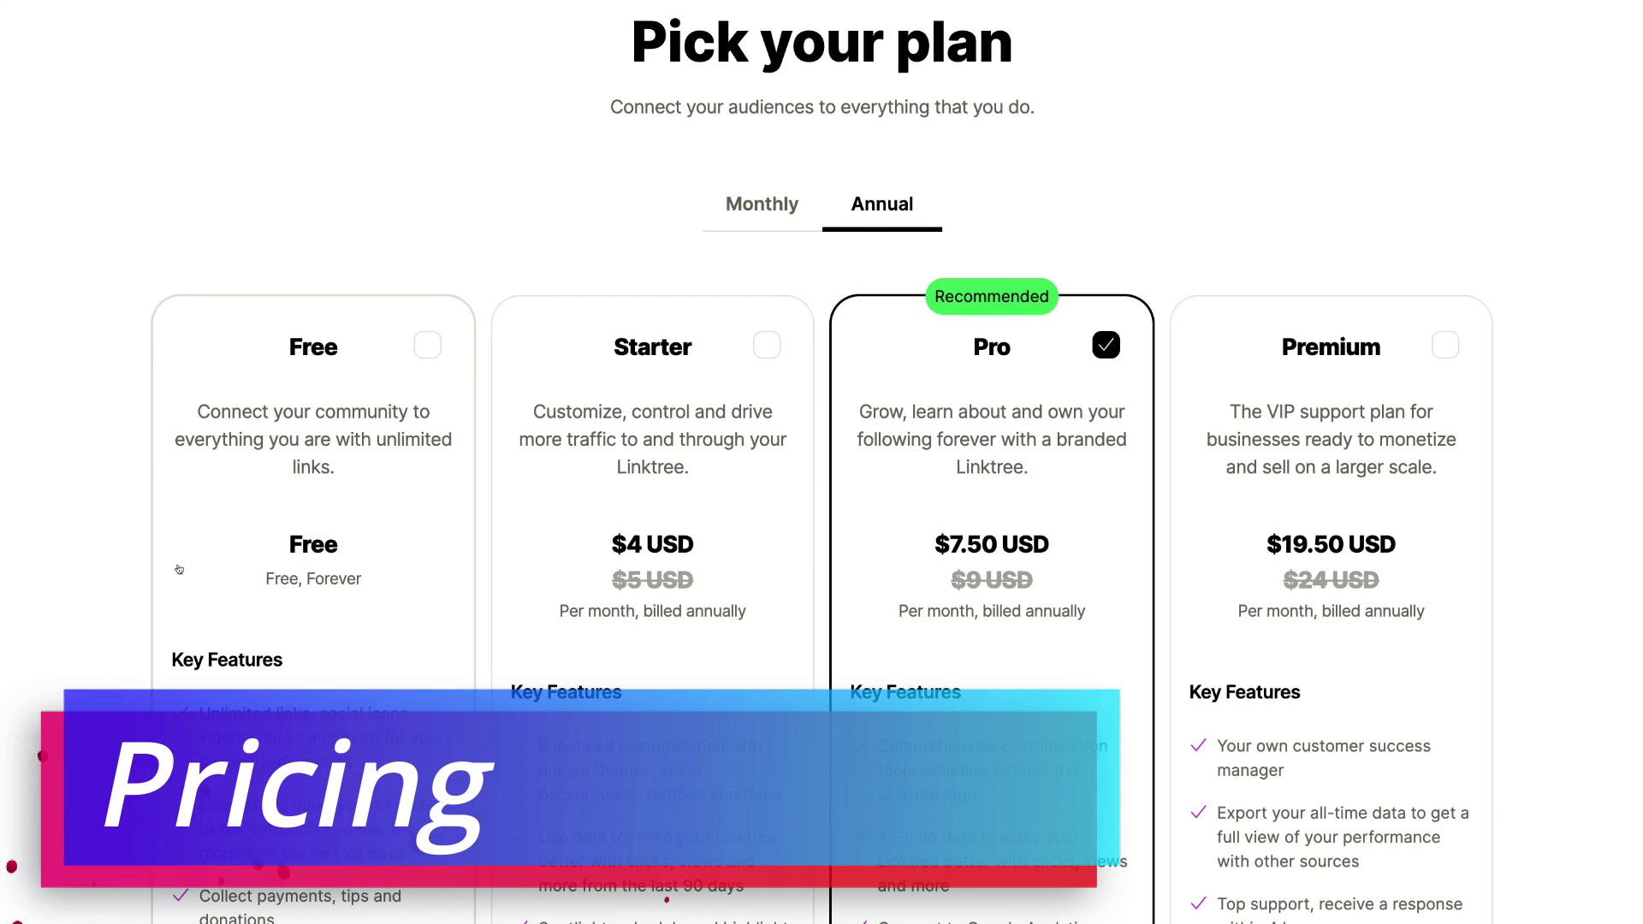
- Choose the Free plan and confirm the selection
left_click(404, 600)
scroll(404, 600, "down", 2)
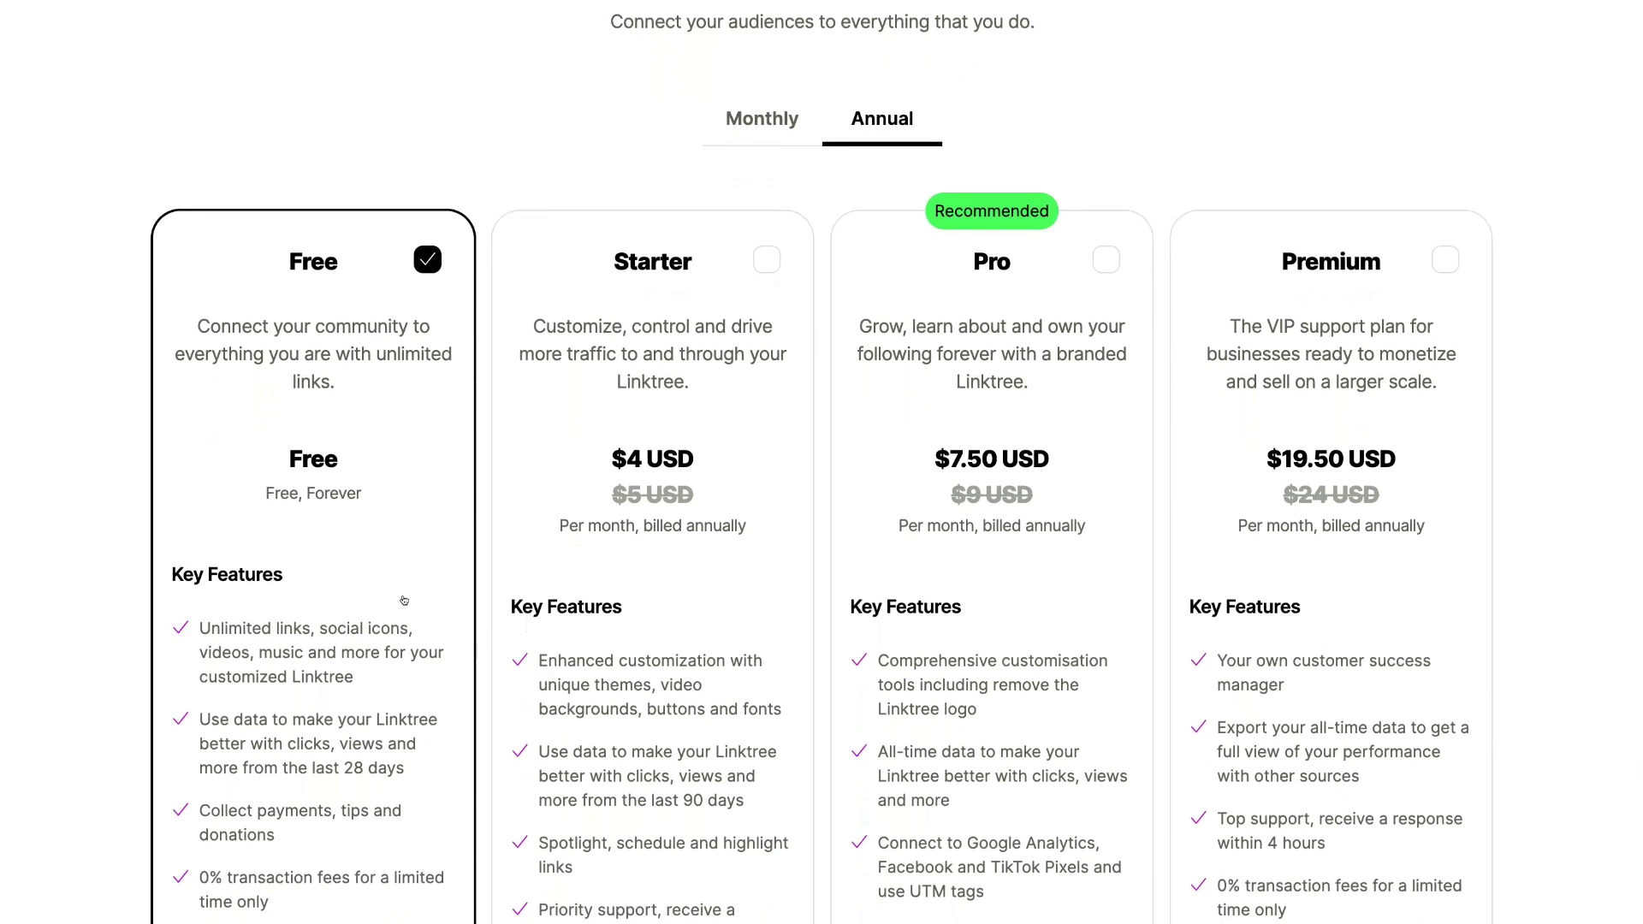
scroll(404, 600, "down", 1)
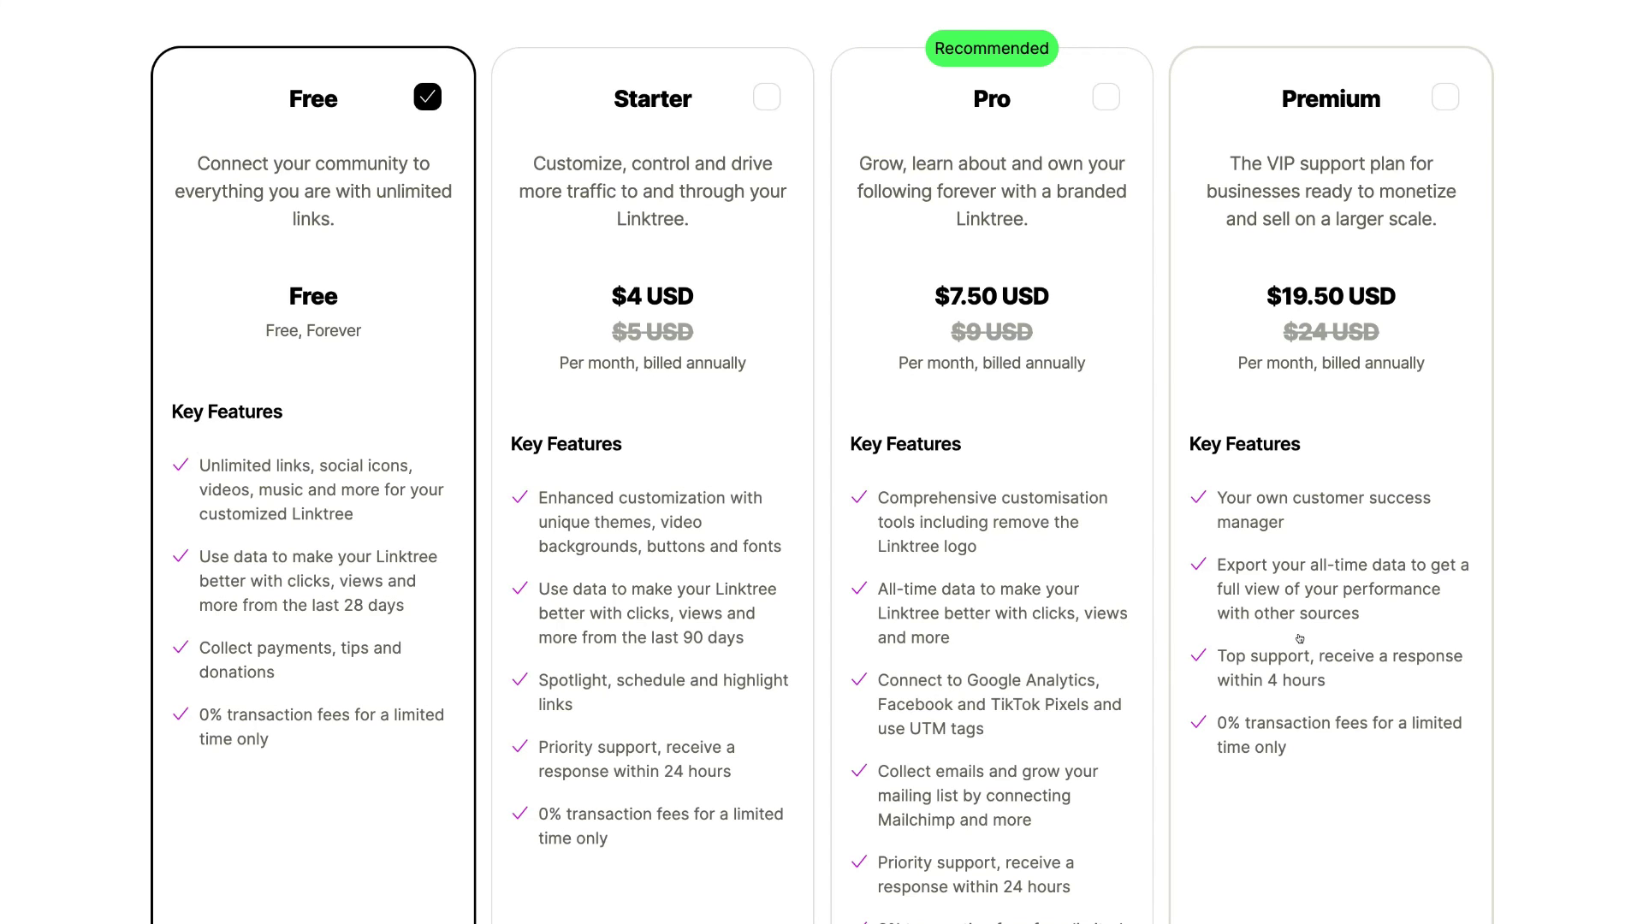
scroll(1299, 639, "down", 3)
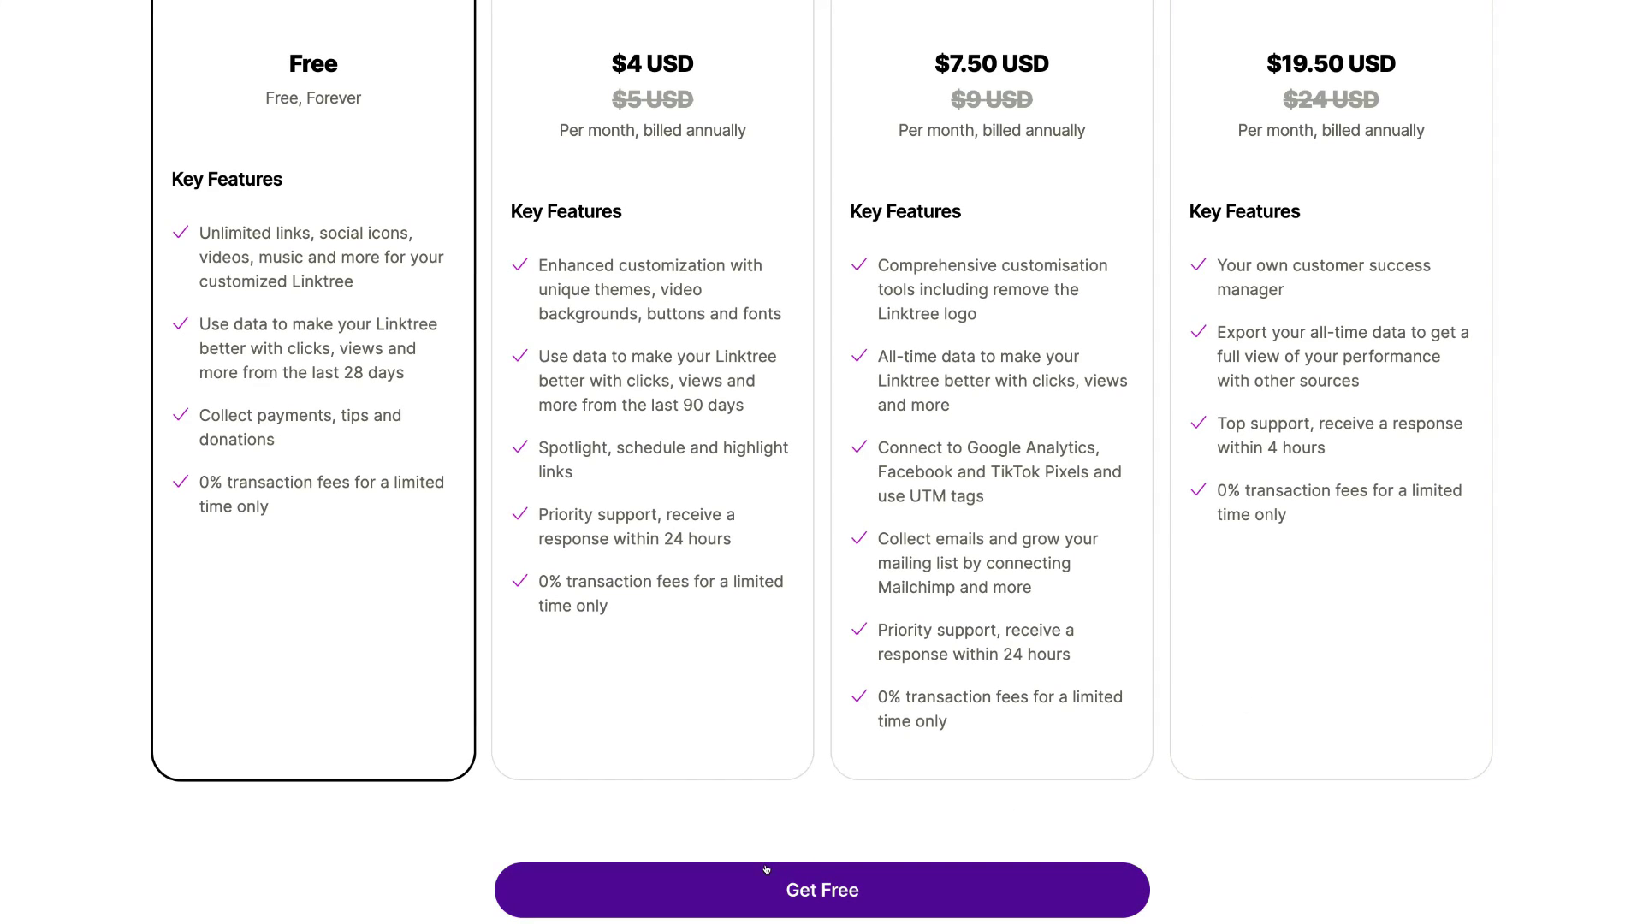
left_click(872, 883)
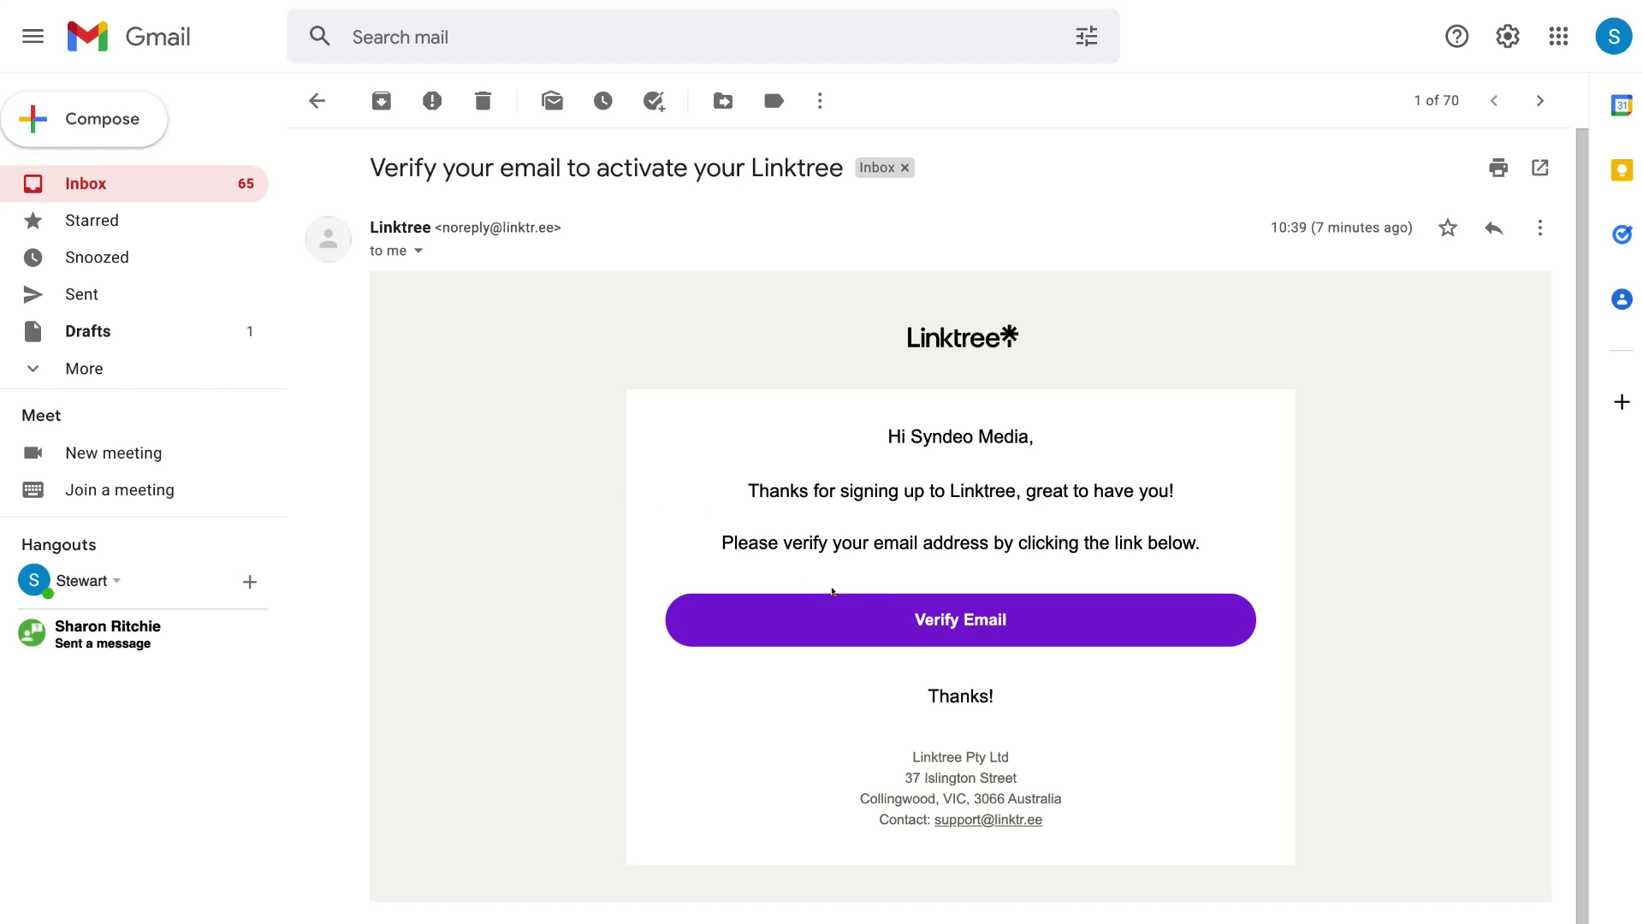
- Verify the email address from the Linktree message in Gmail and log in to the new account
left_click(1029, 614)
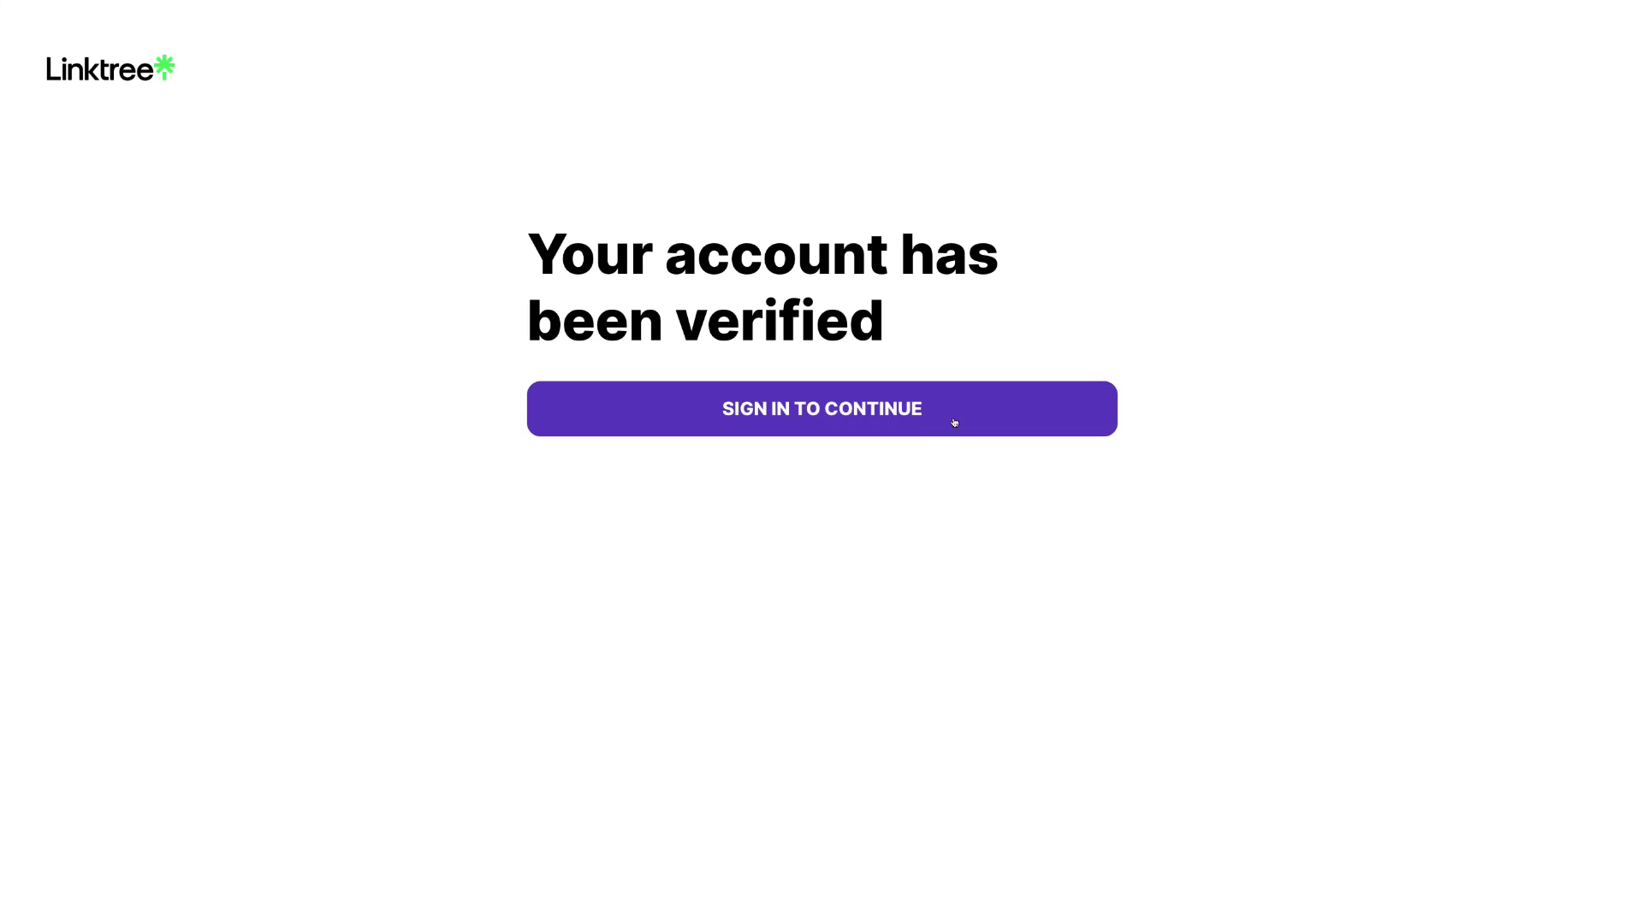
left_click(989, 421)
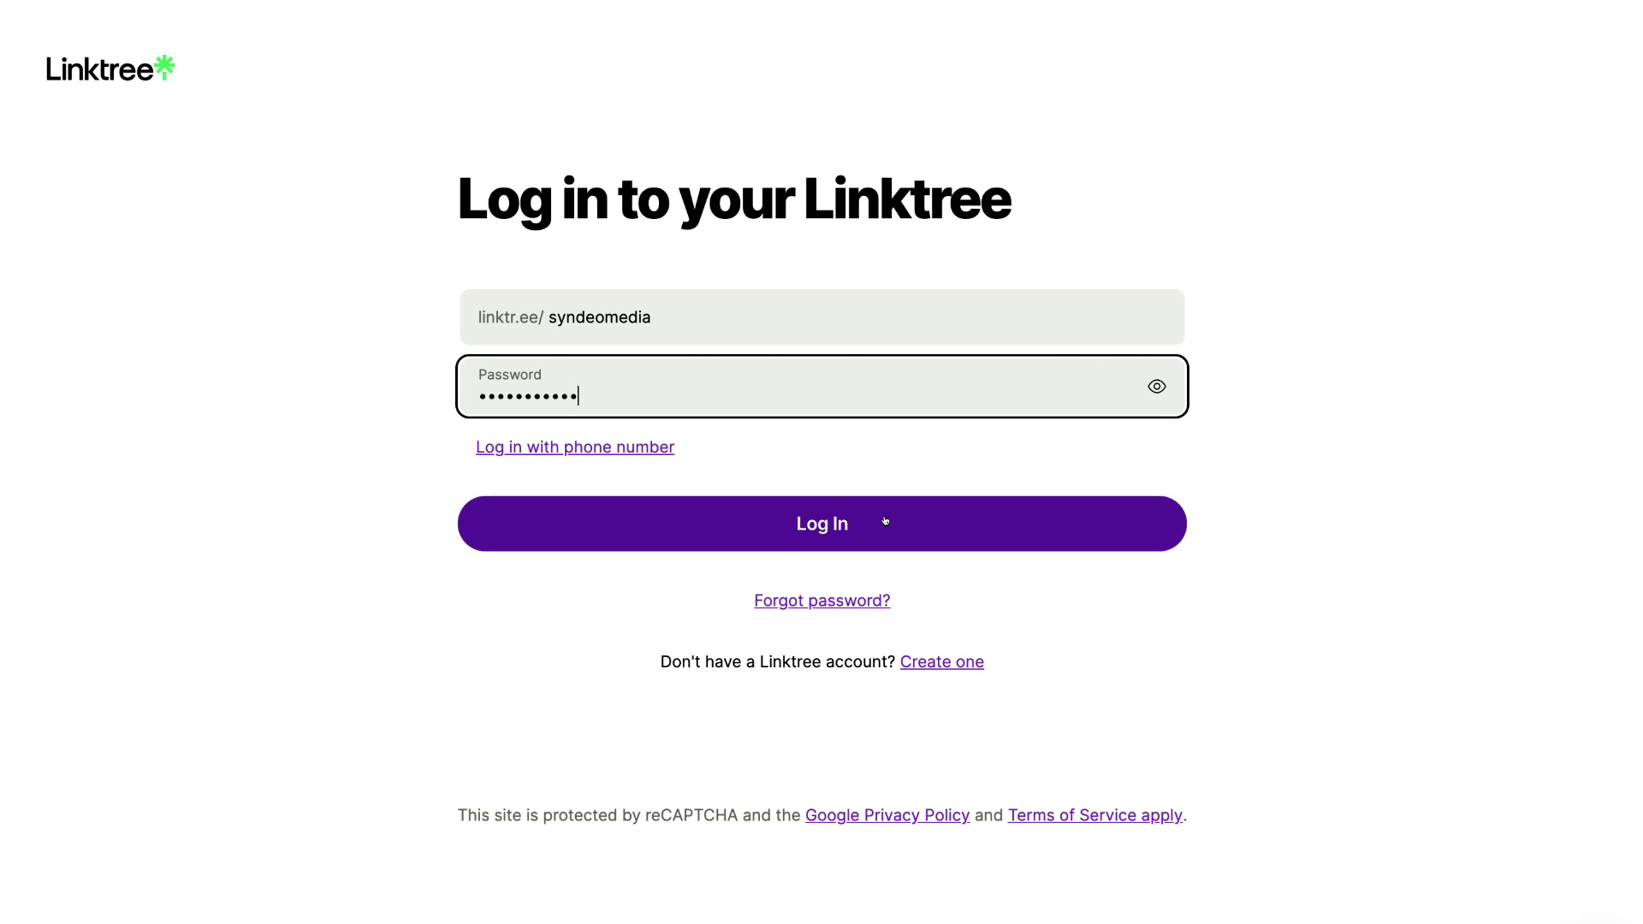
left_click(885, 521)
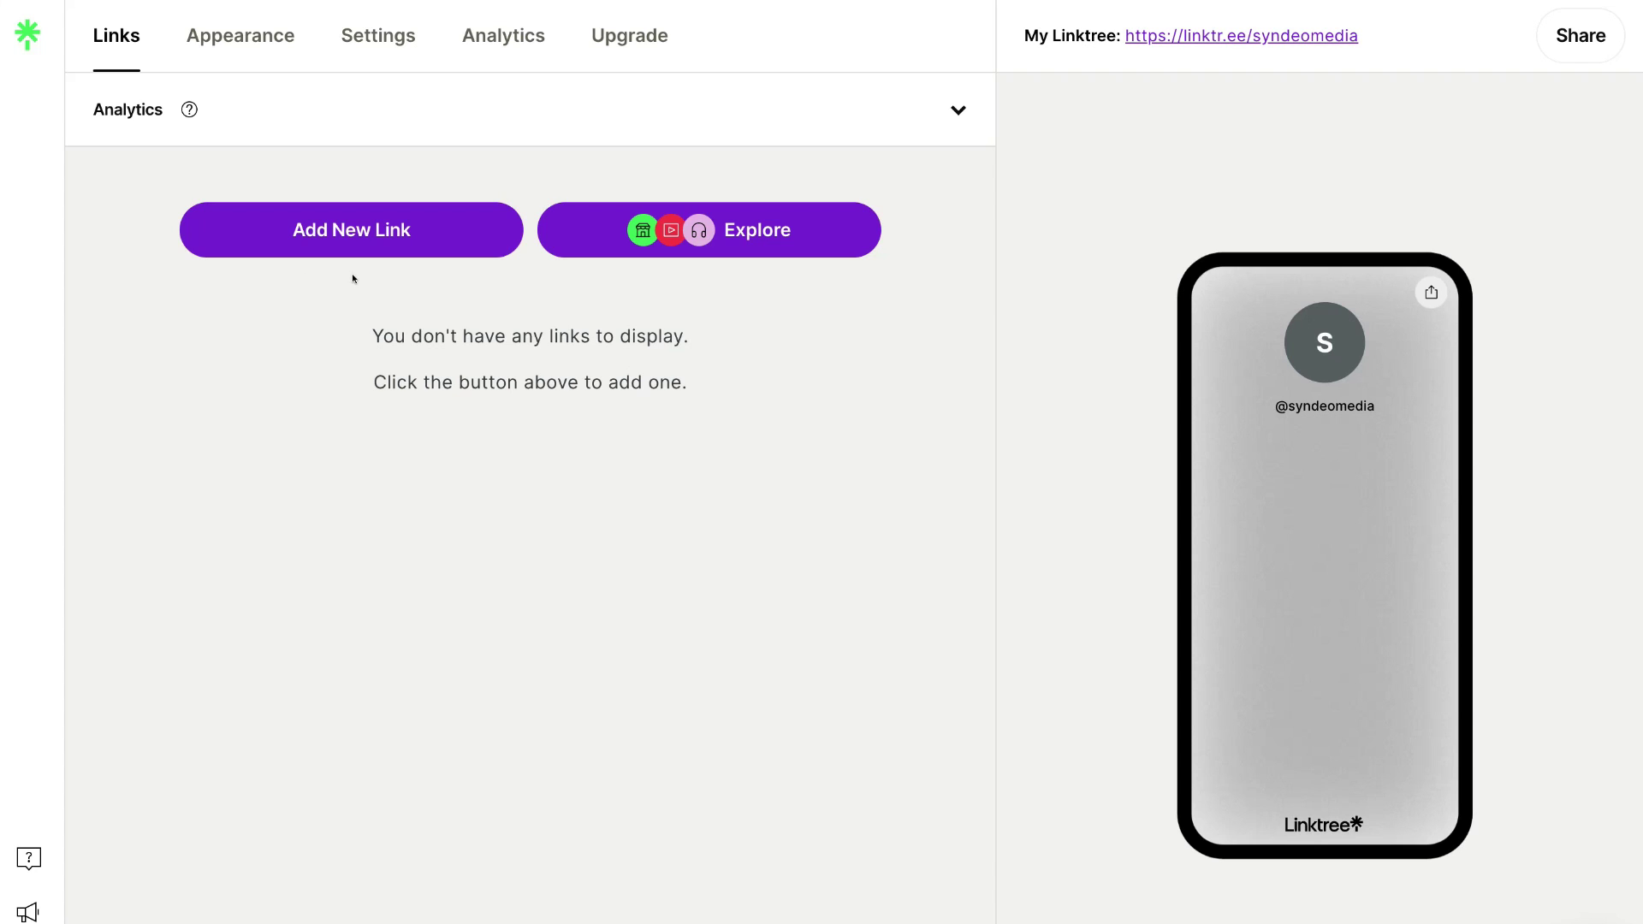
left_click(349, 230)
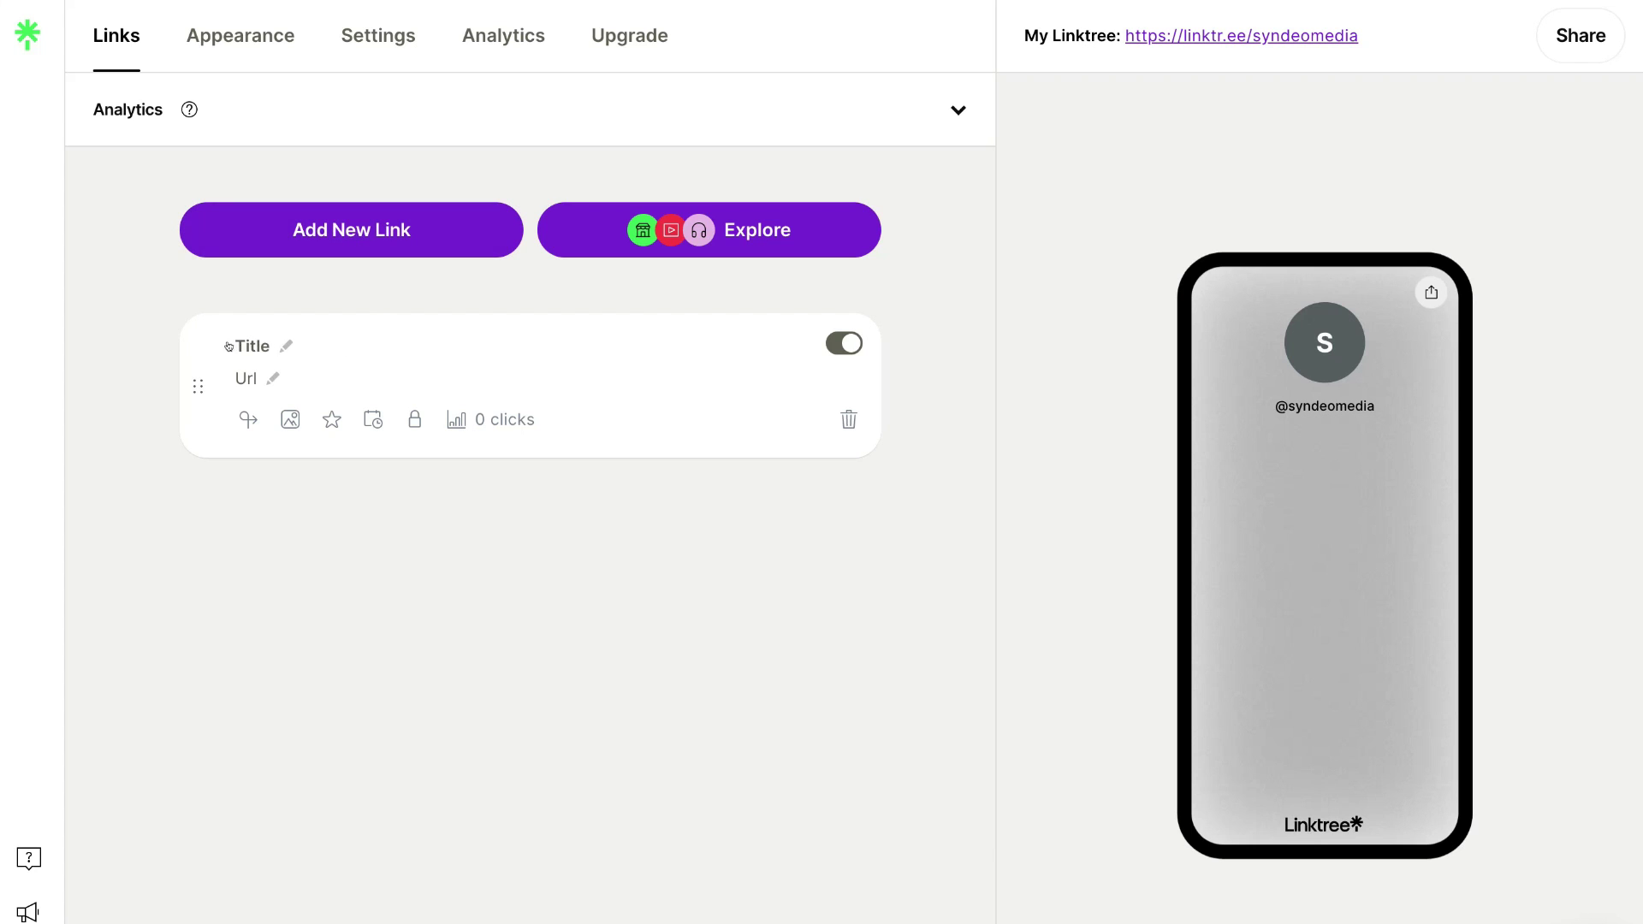
left_click(283, 347)
type("Our Website")
key("Return")
left_click(270, 374)
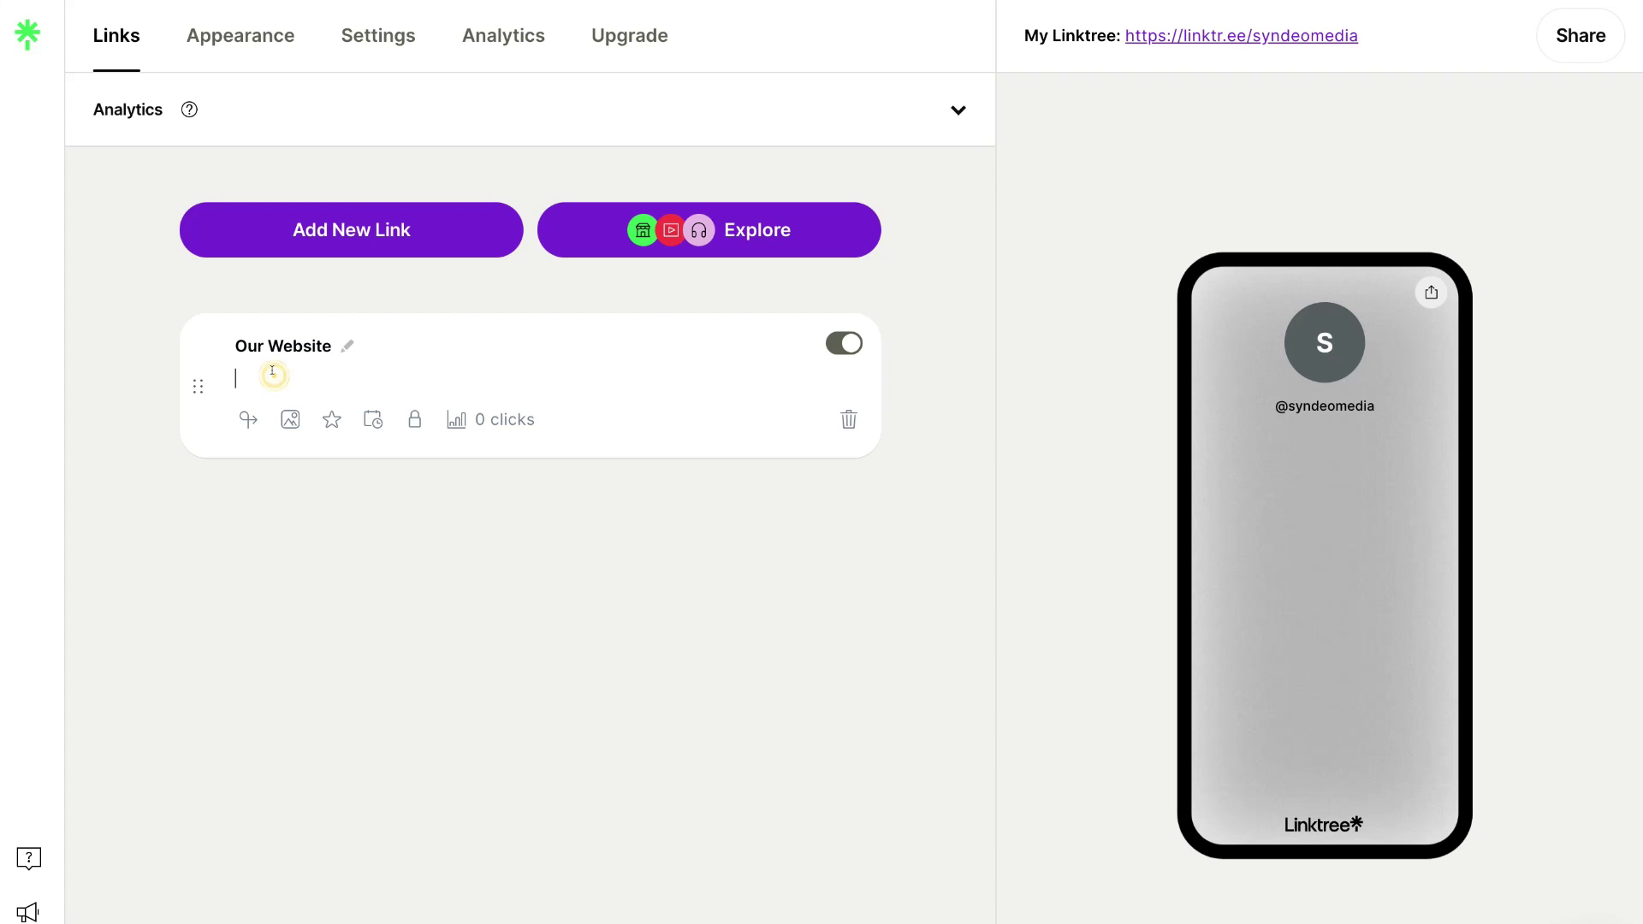
type("http://syndeo.co.nz")
key("Return")
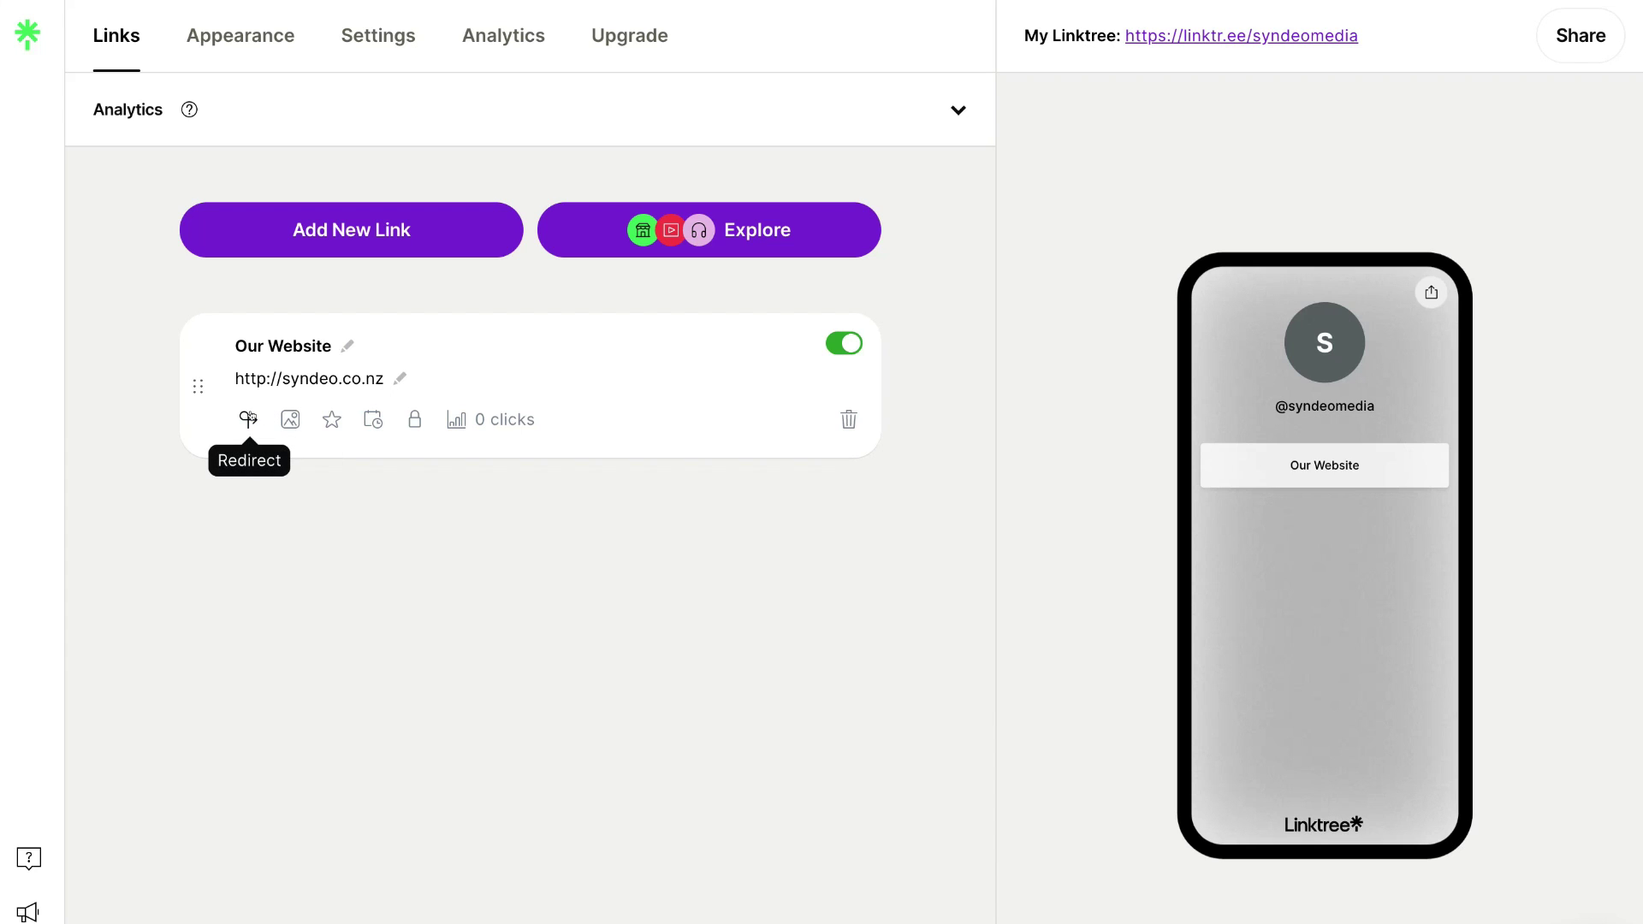
- Examine the Our Website link's redirect, thumbnail, prioritize, schedule, lock and analytics options
left_click(248, 419)
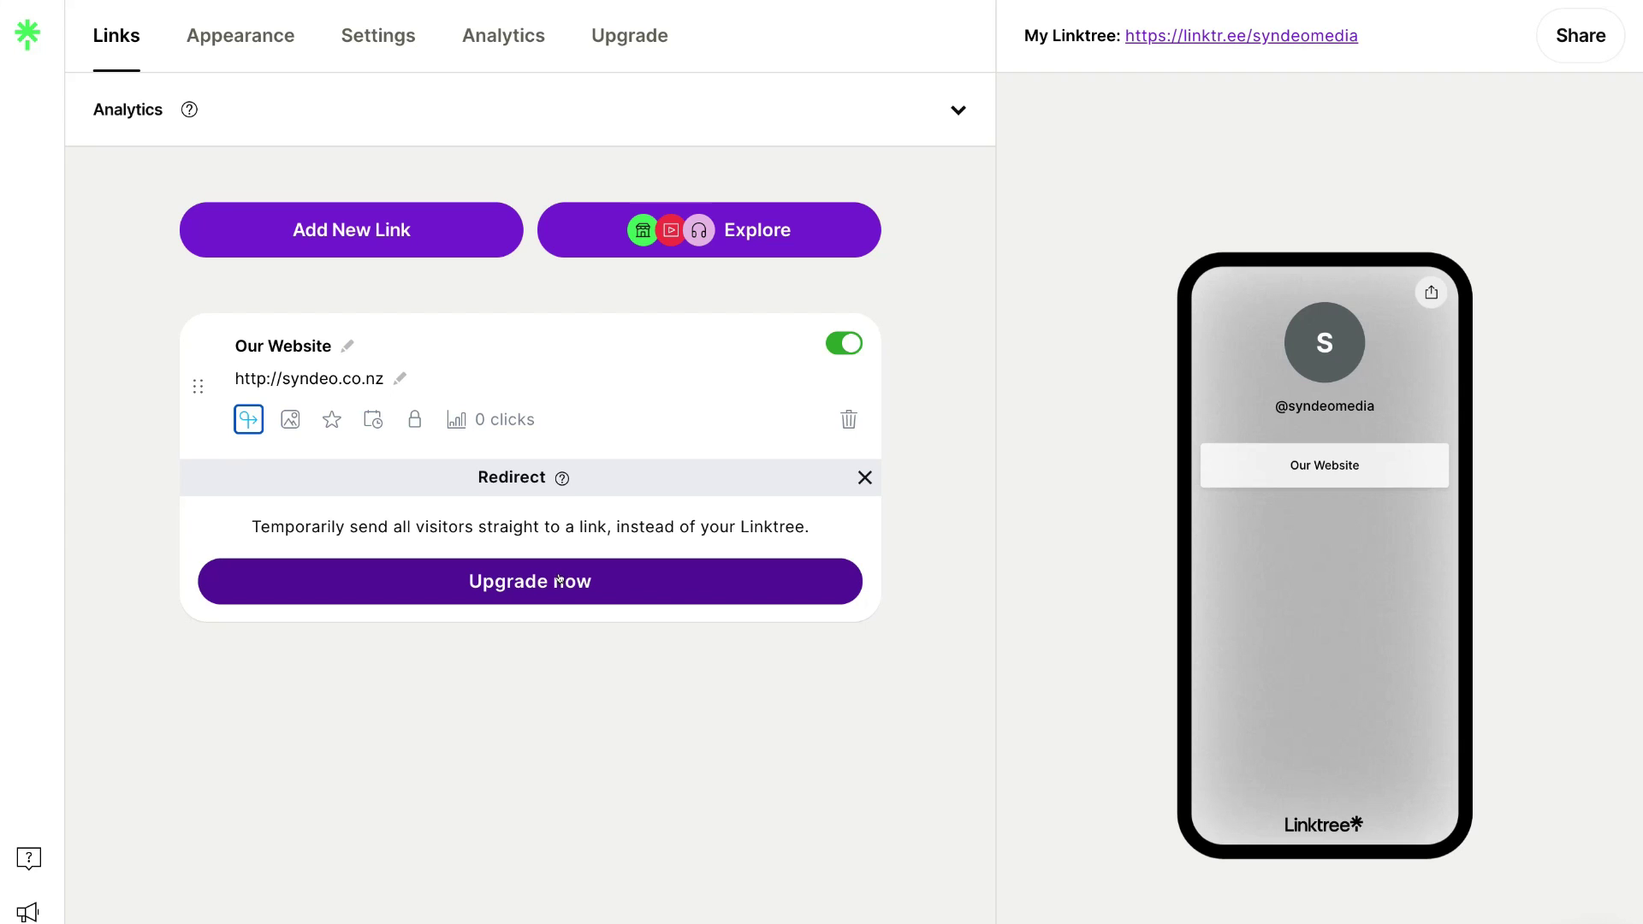
left_click(289, 420)
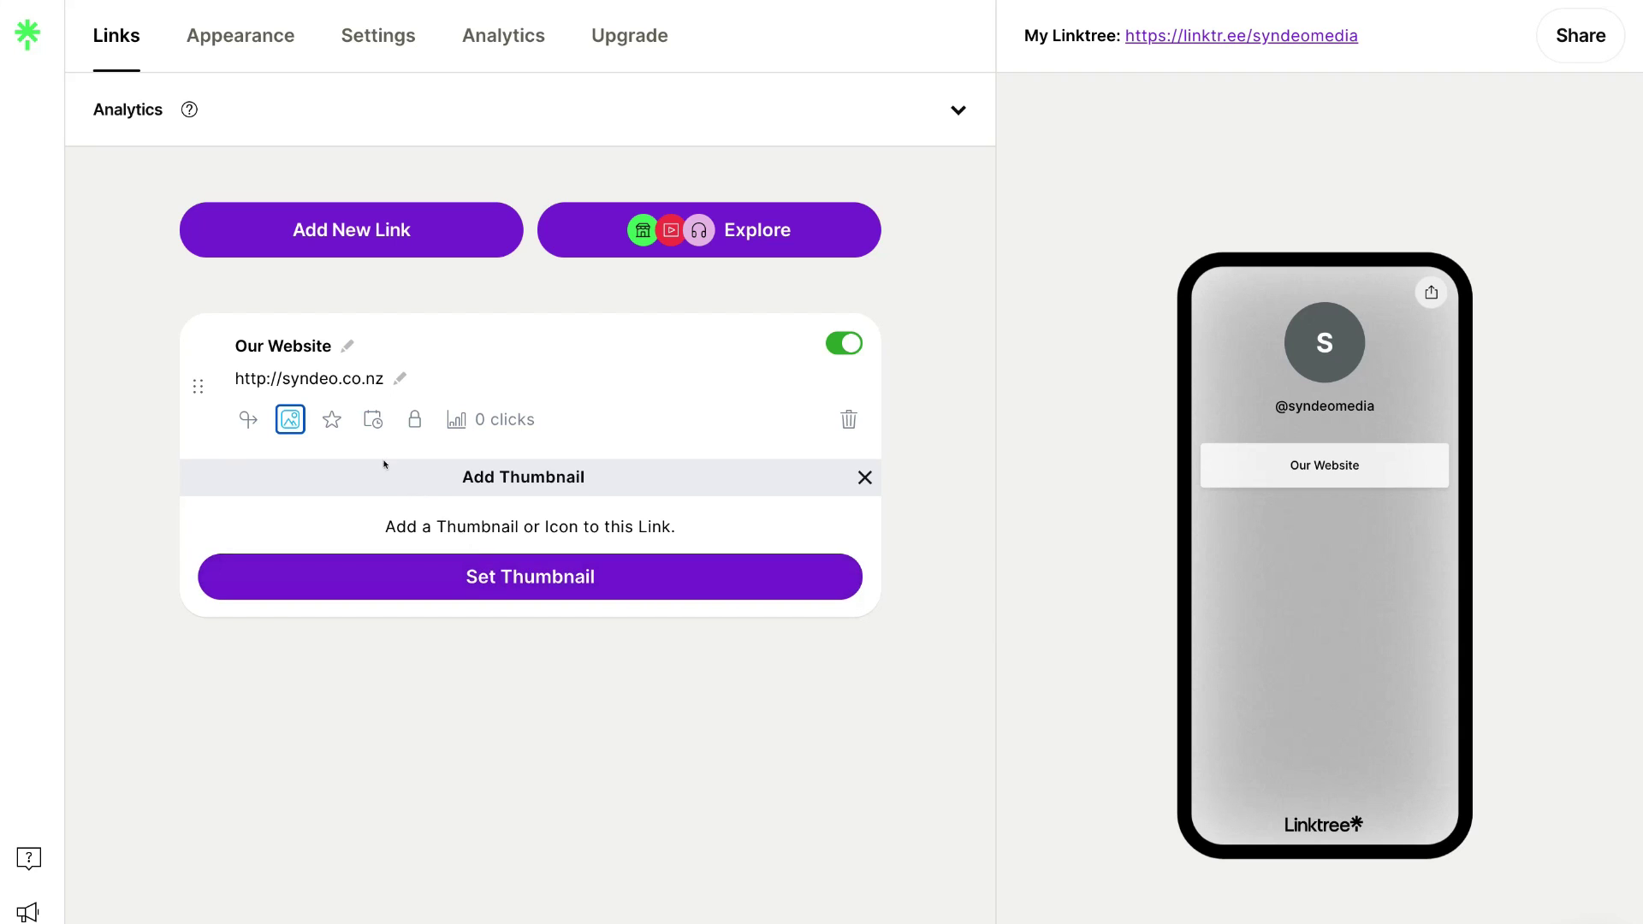
left_click(331, 419)
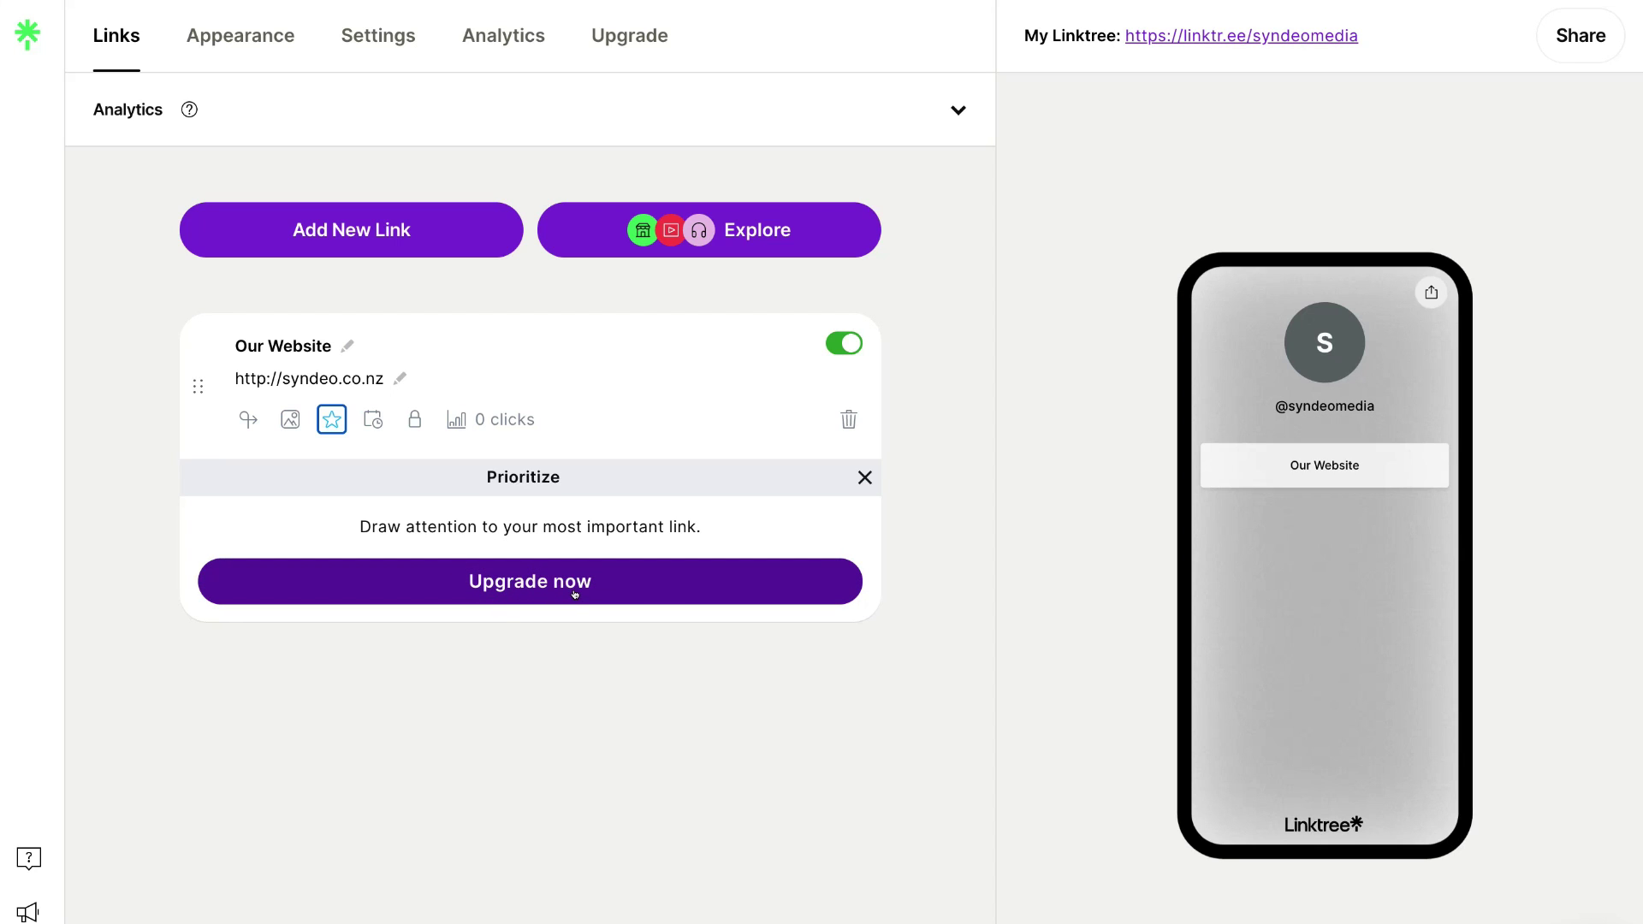
left_click(368, 419)
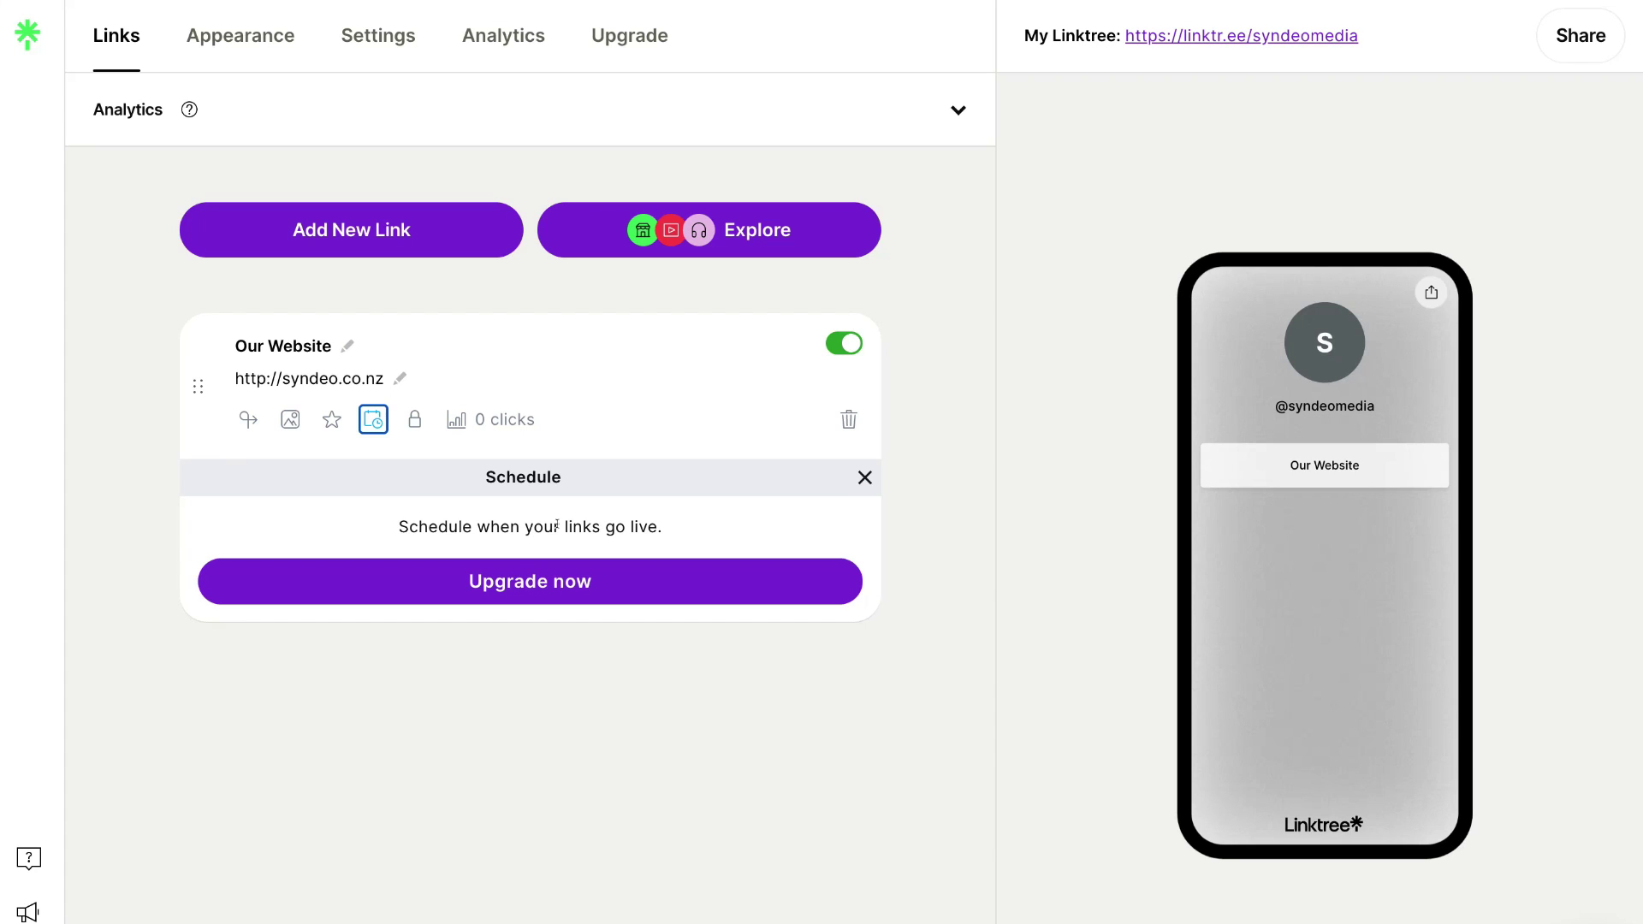
left_click(412, 418)
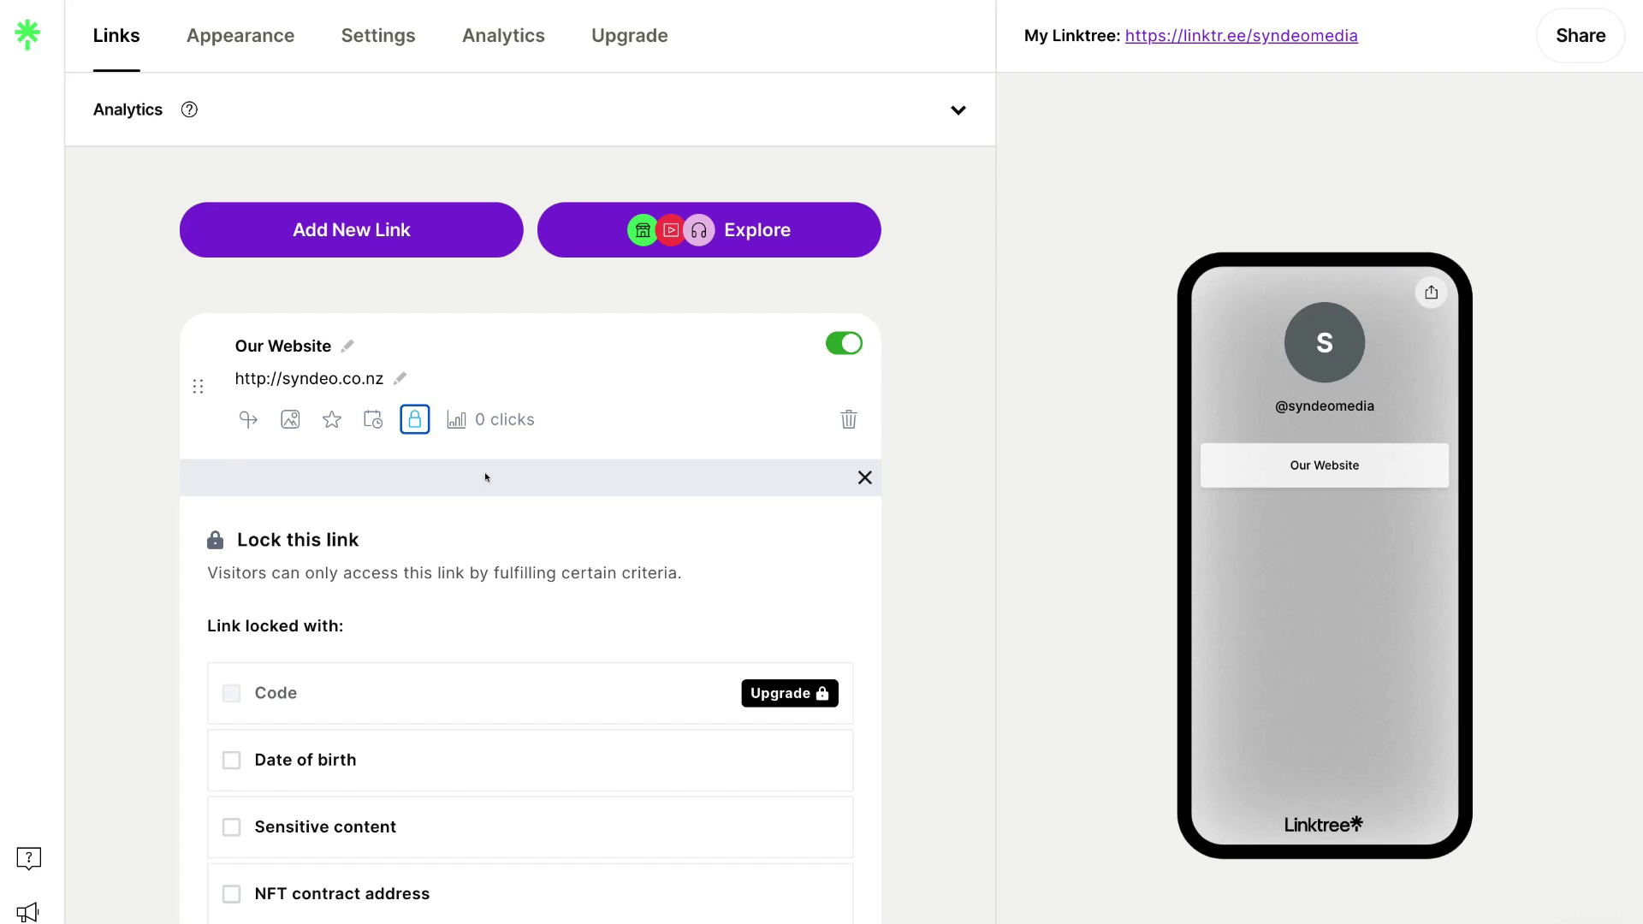
left_click(492, 418)
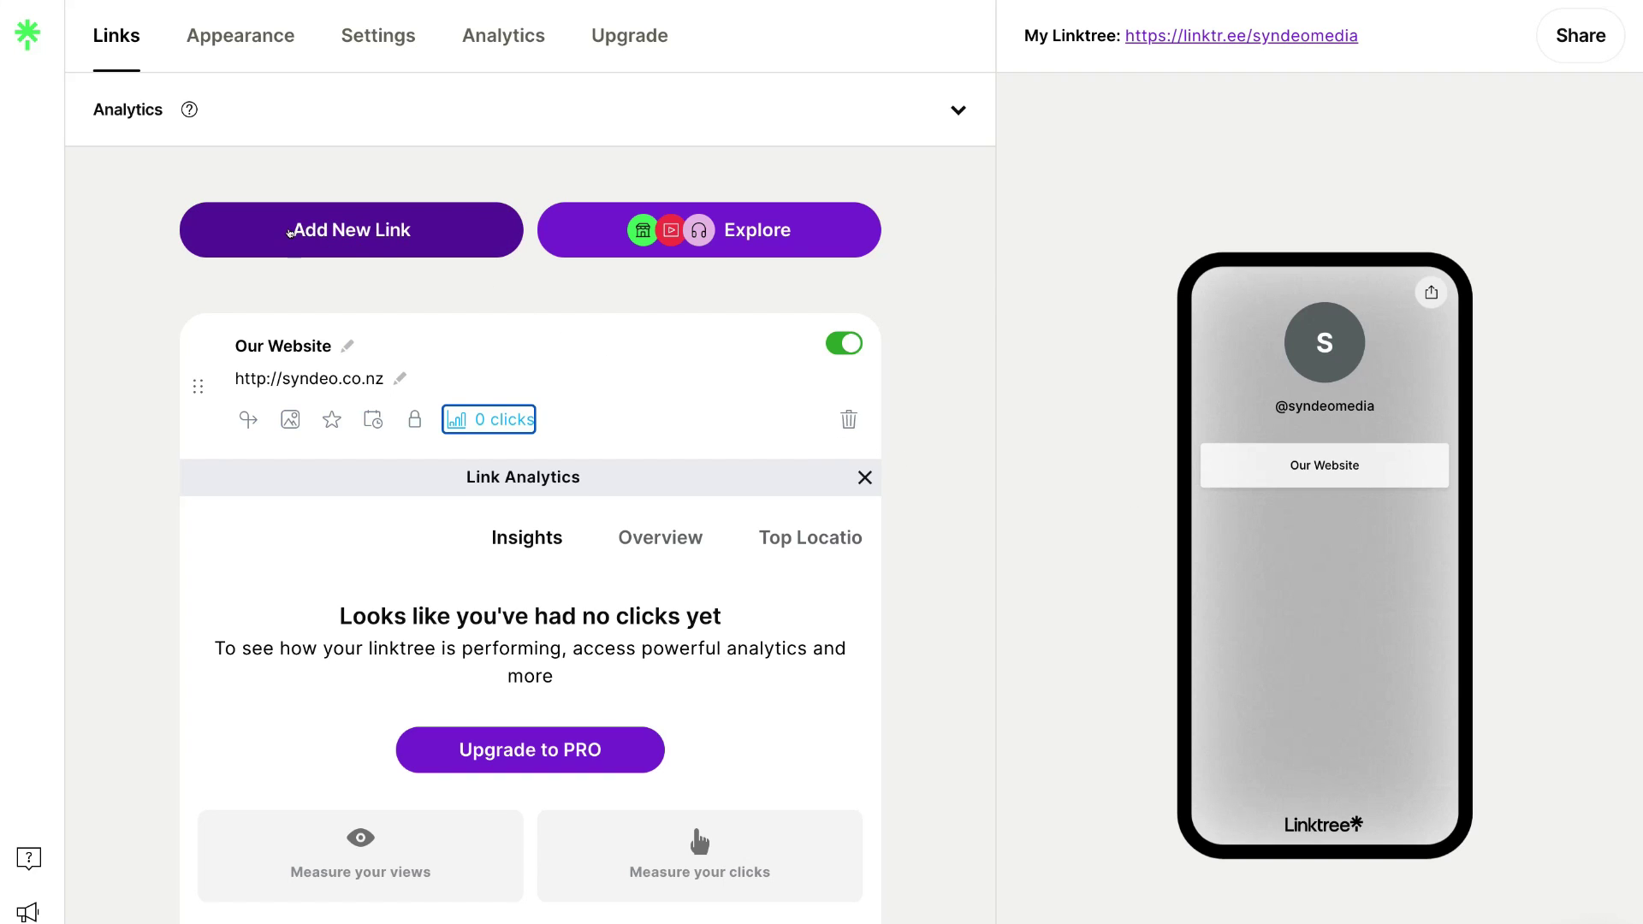
- Add a second link with blank title and URL, and open the Appearance settings
left_click(393, 233)
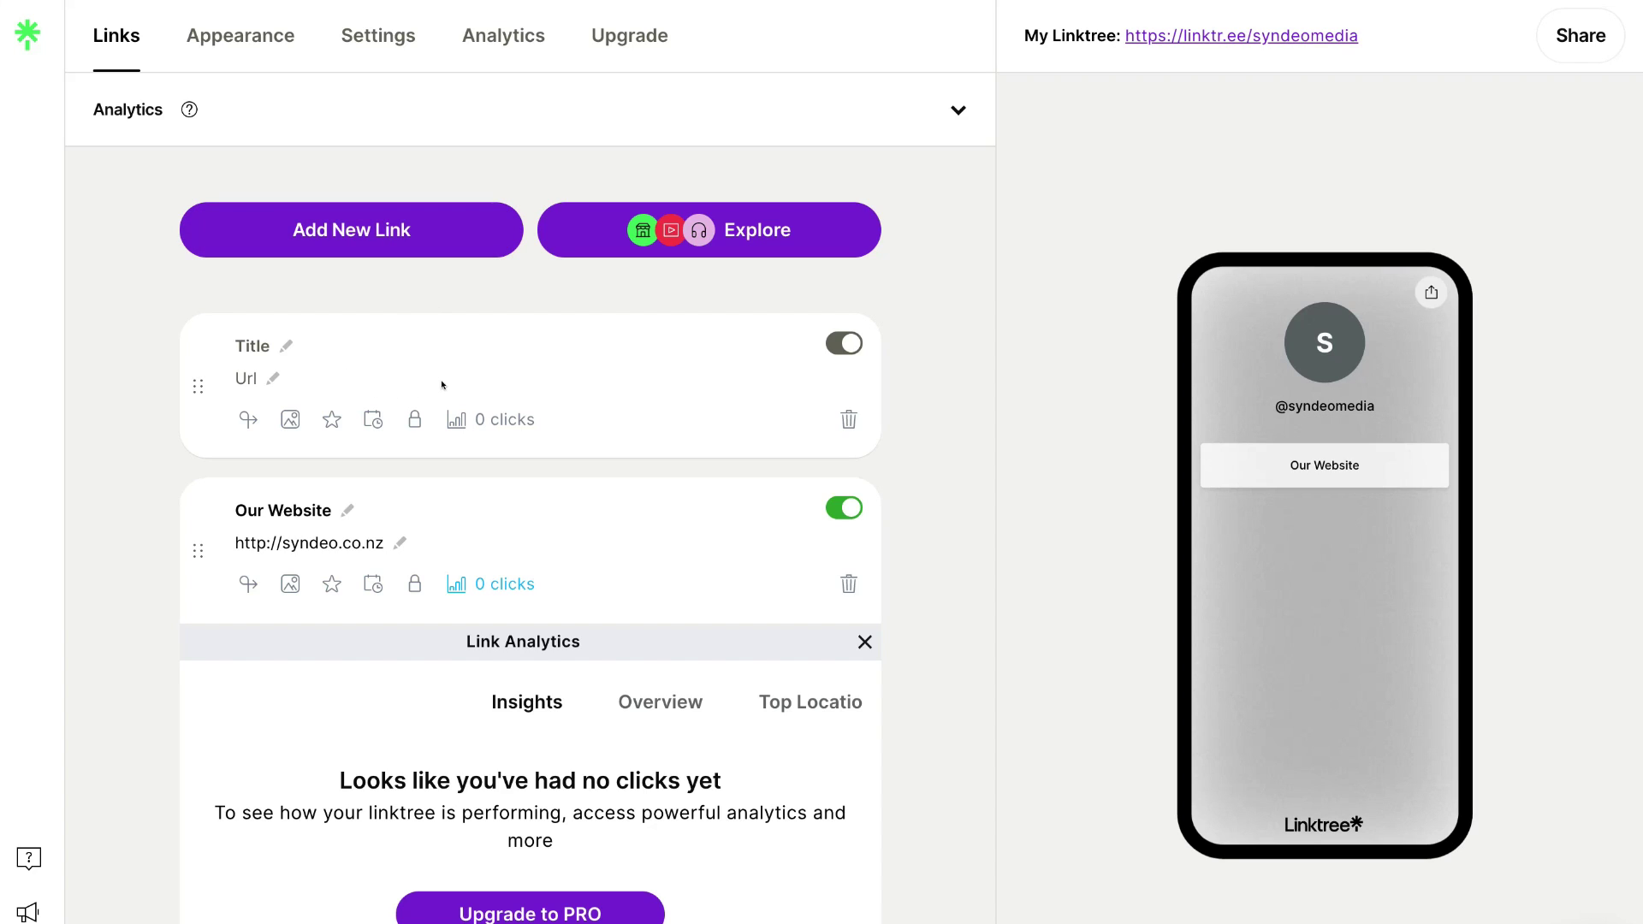
left_click(237, 50)
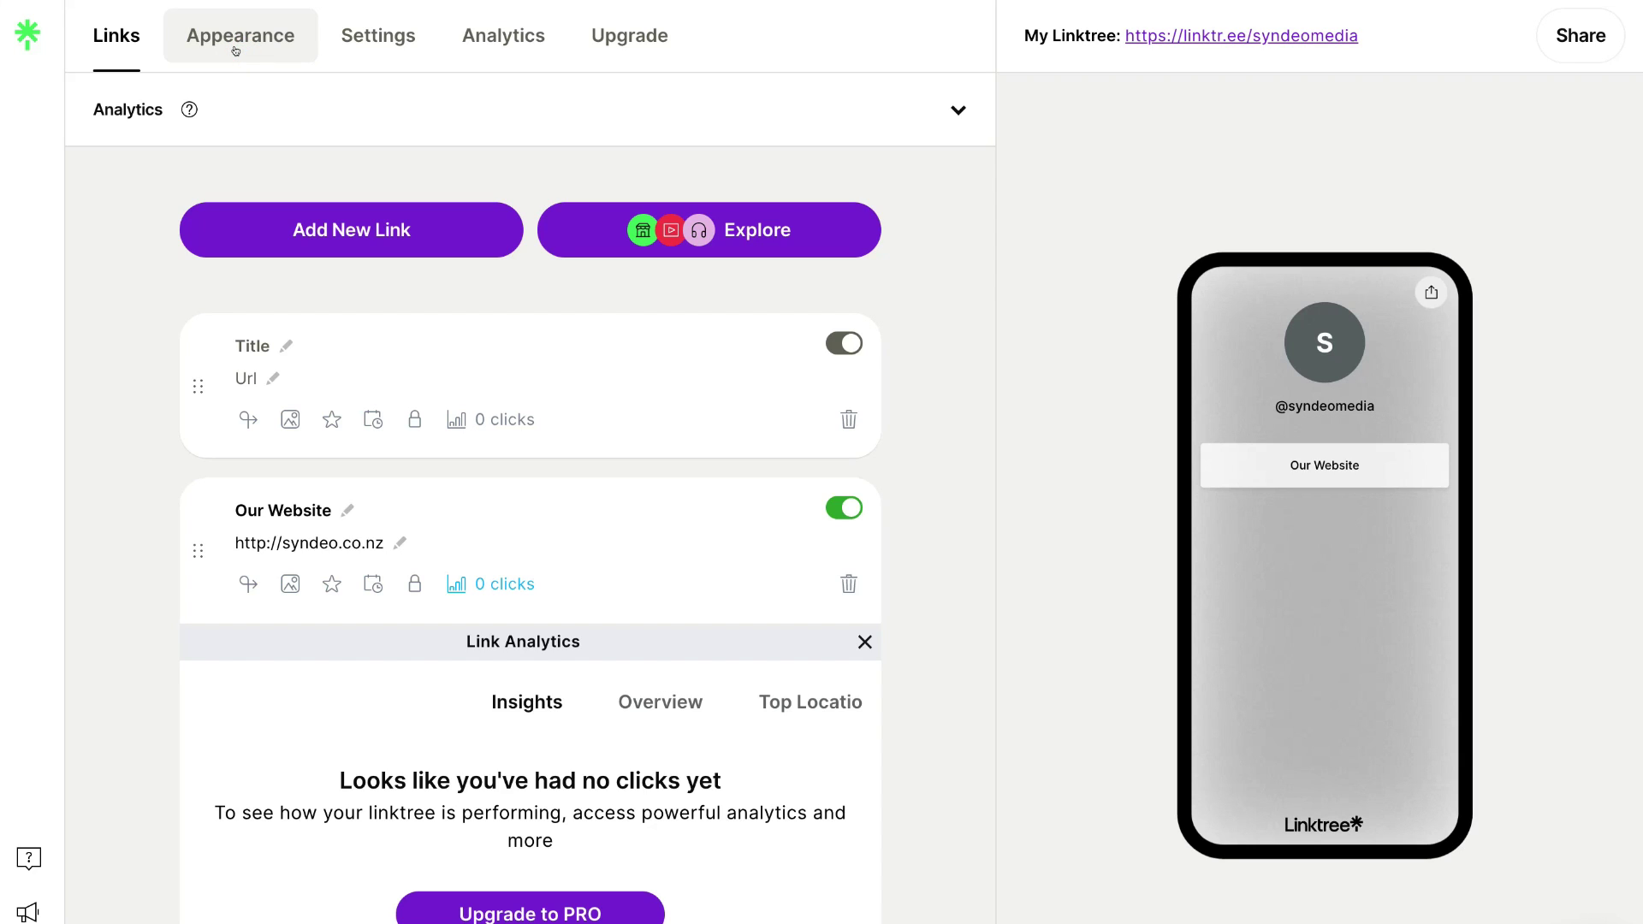
left_click(235, 49)
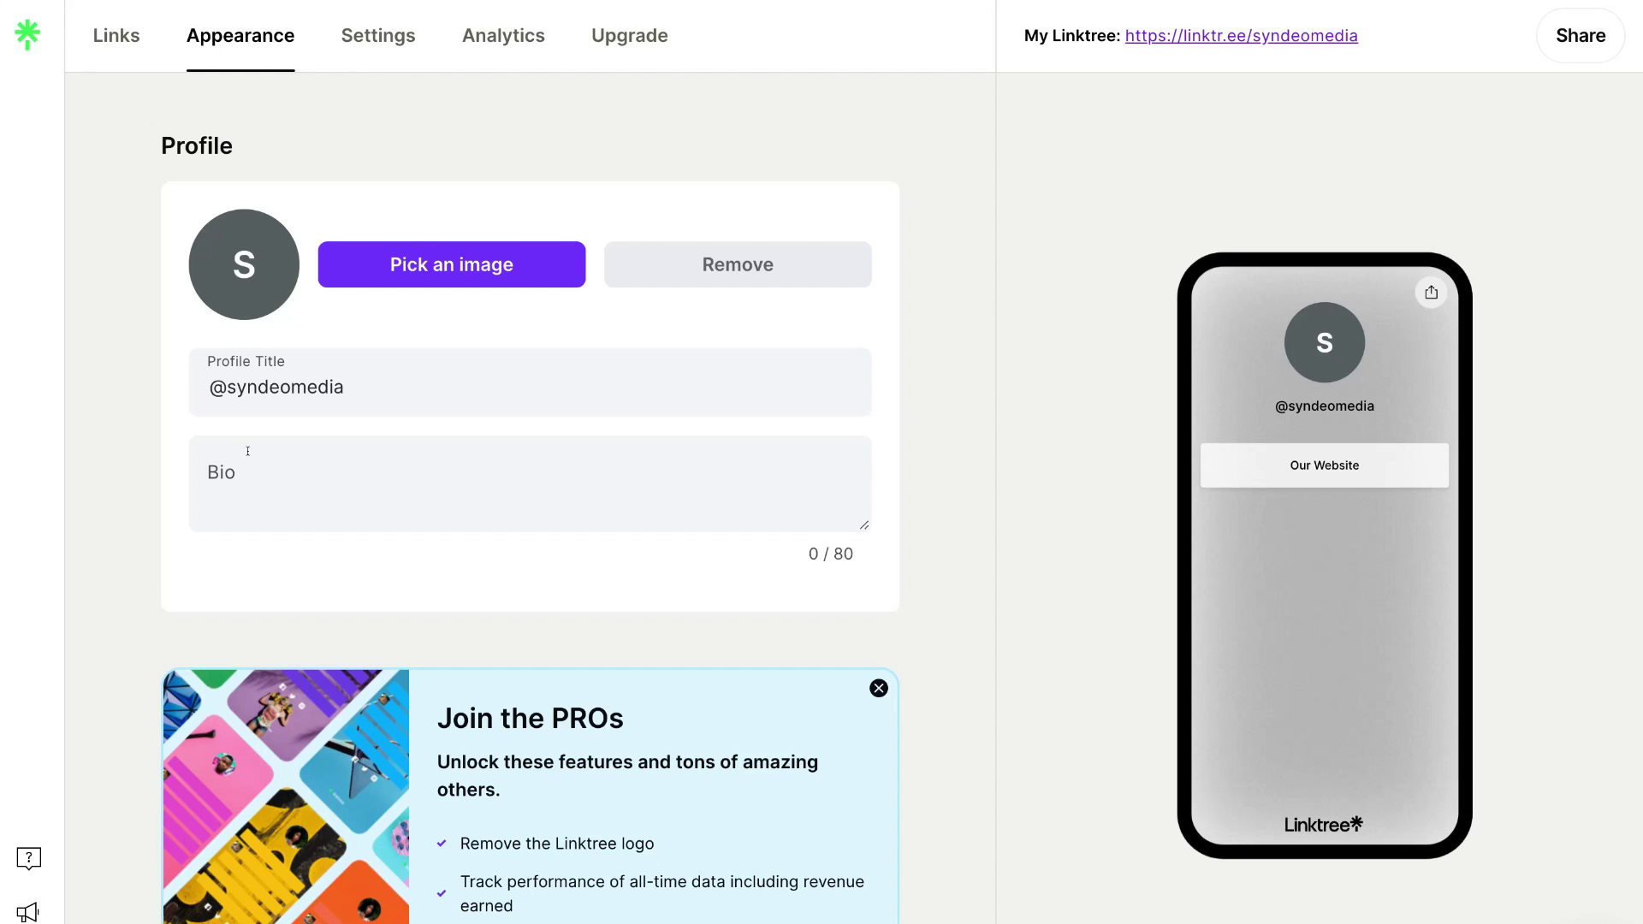
- Apply the Spray theme to the Linktree profile
scroll(246, 452, "down", 10)
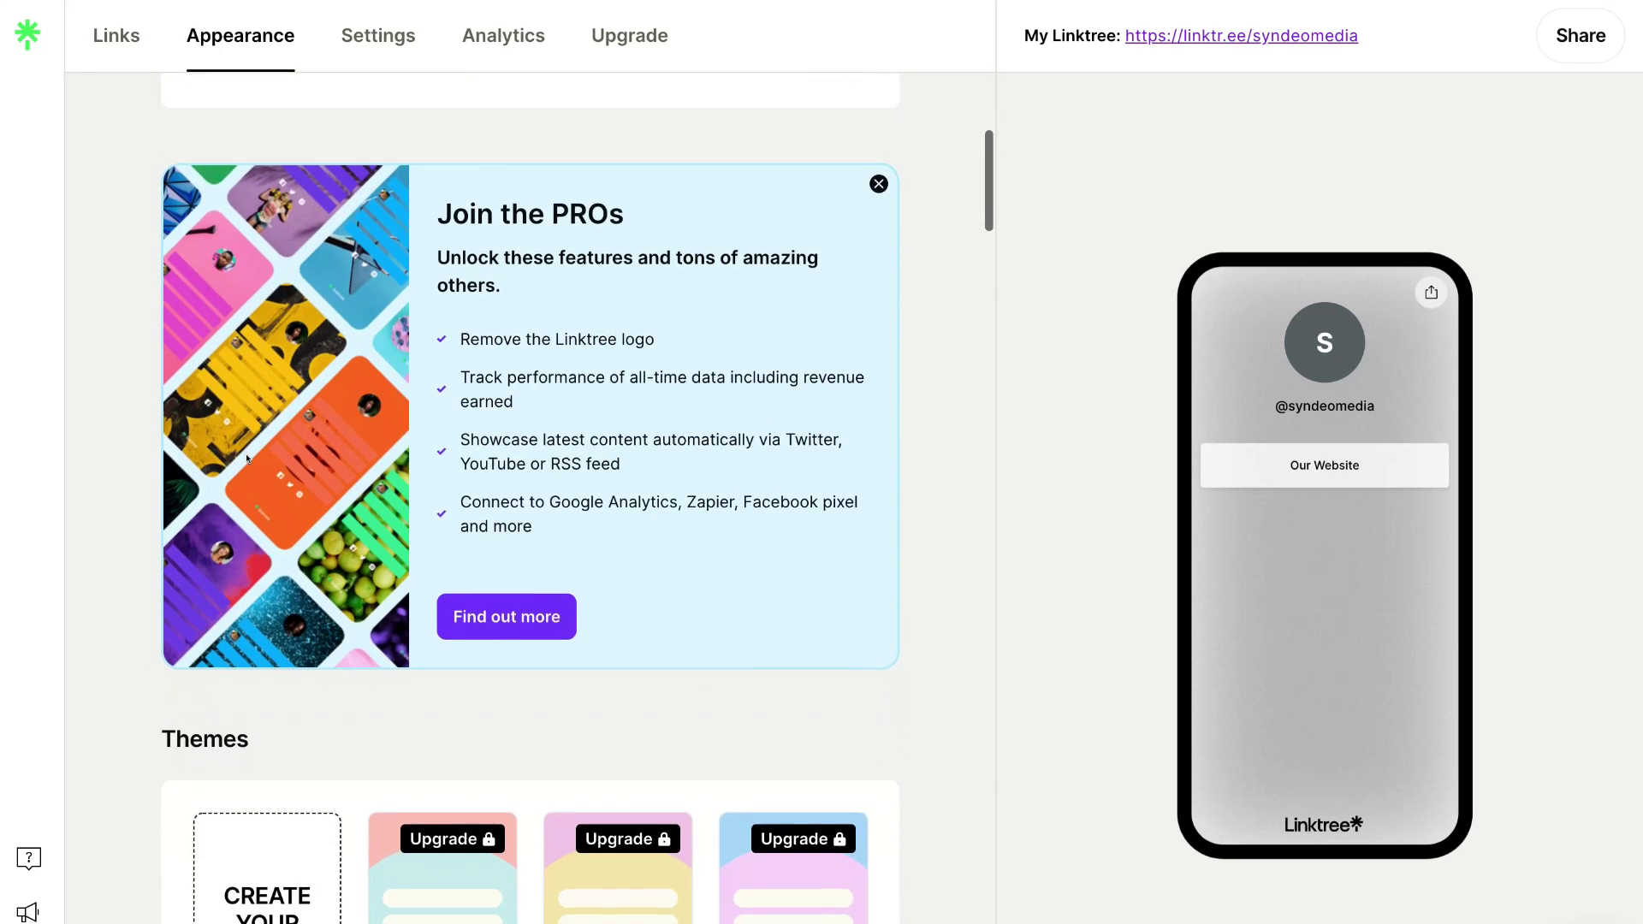
scroll(243, 458, "down", 1)
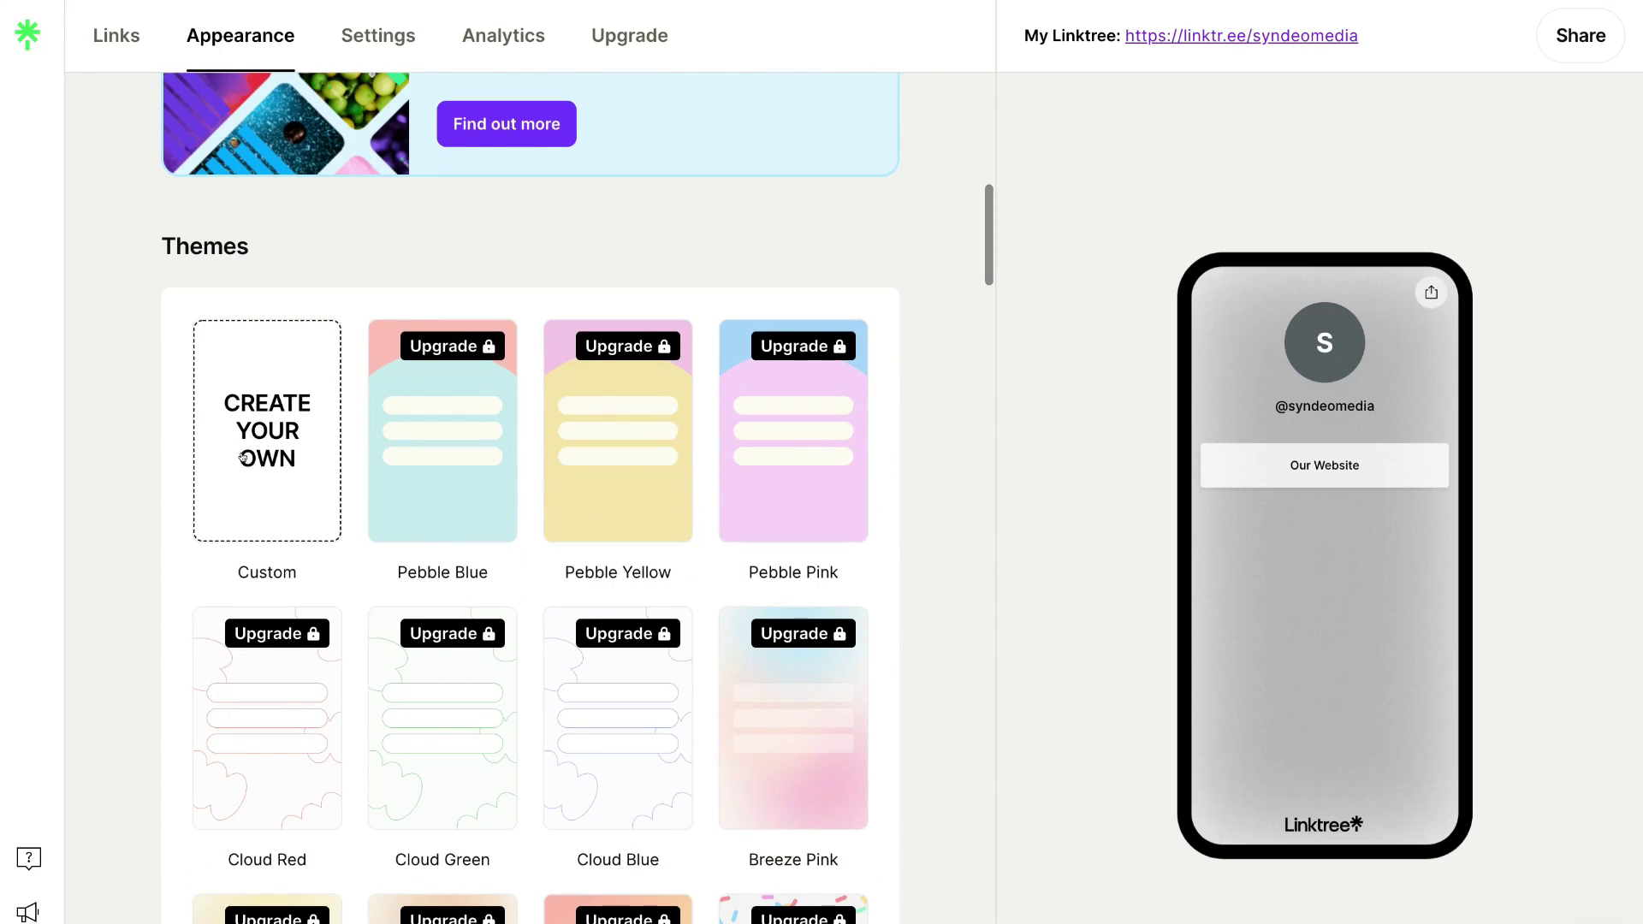
scroll(253, 513, "up", 1)
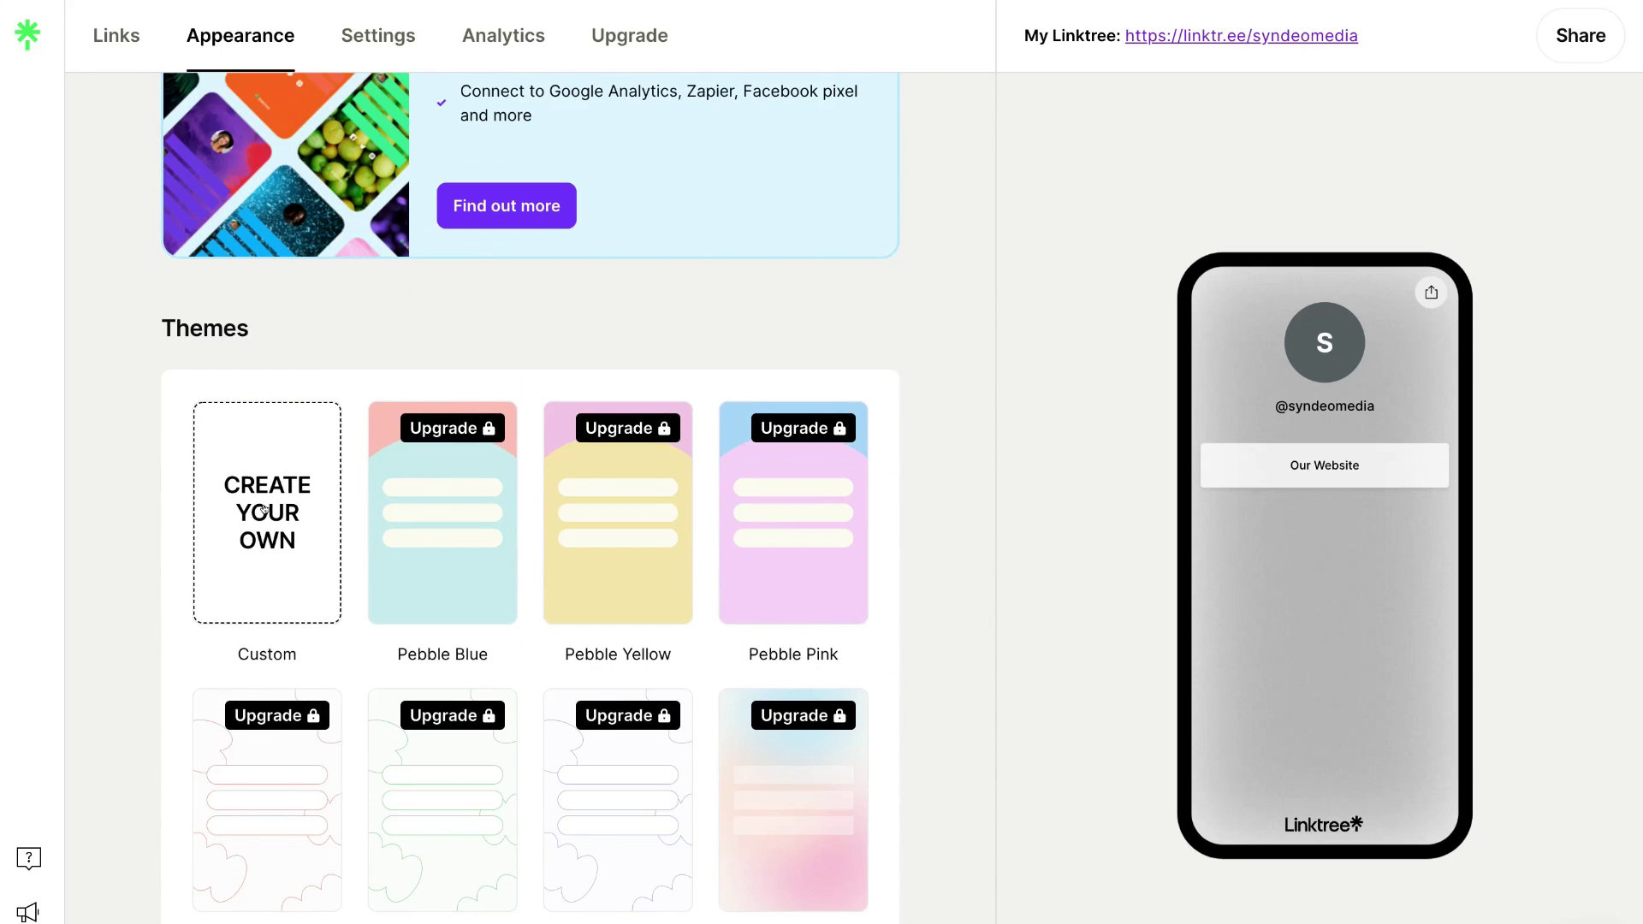
scroll(253, 513, "down", 15)
scroll(573, 522, "down", 8)
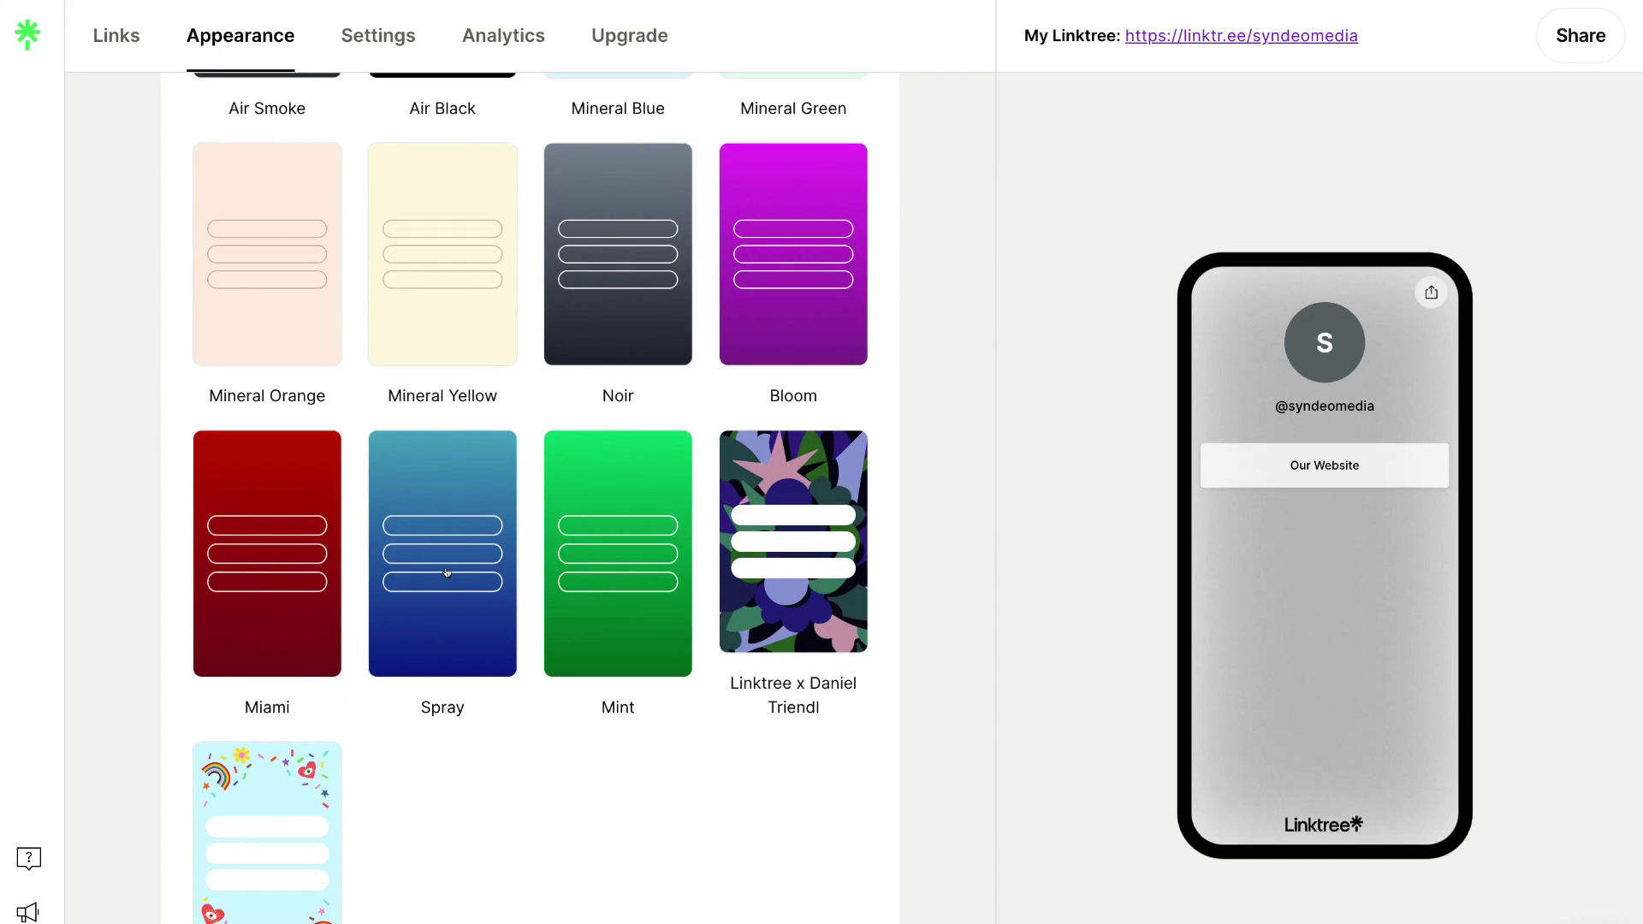
left_click(446, 573)
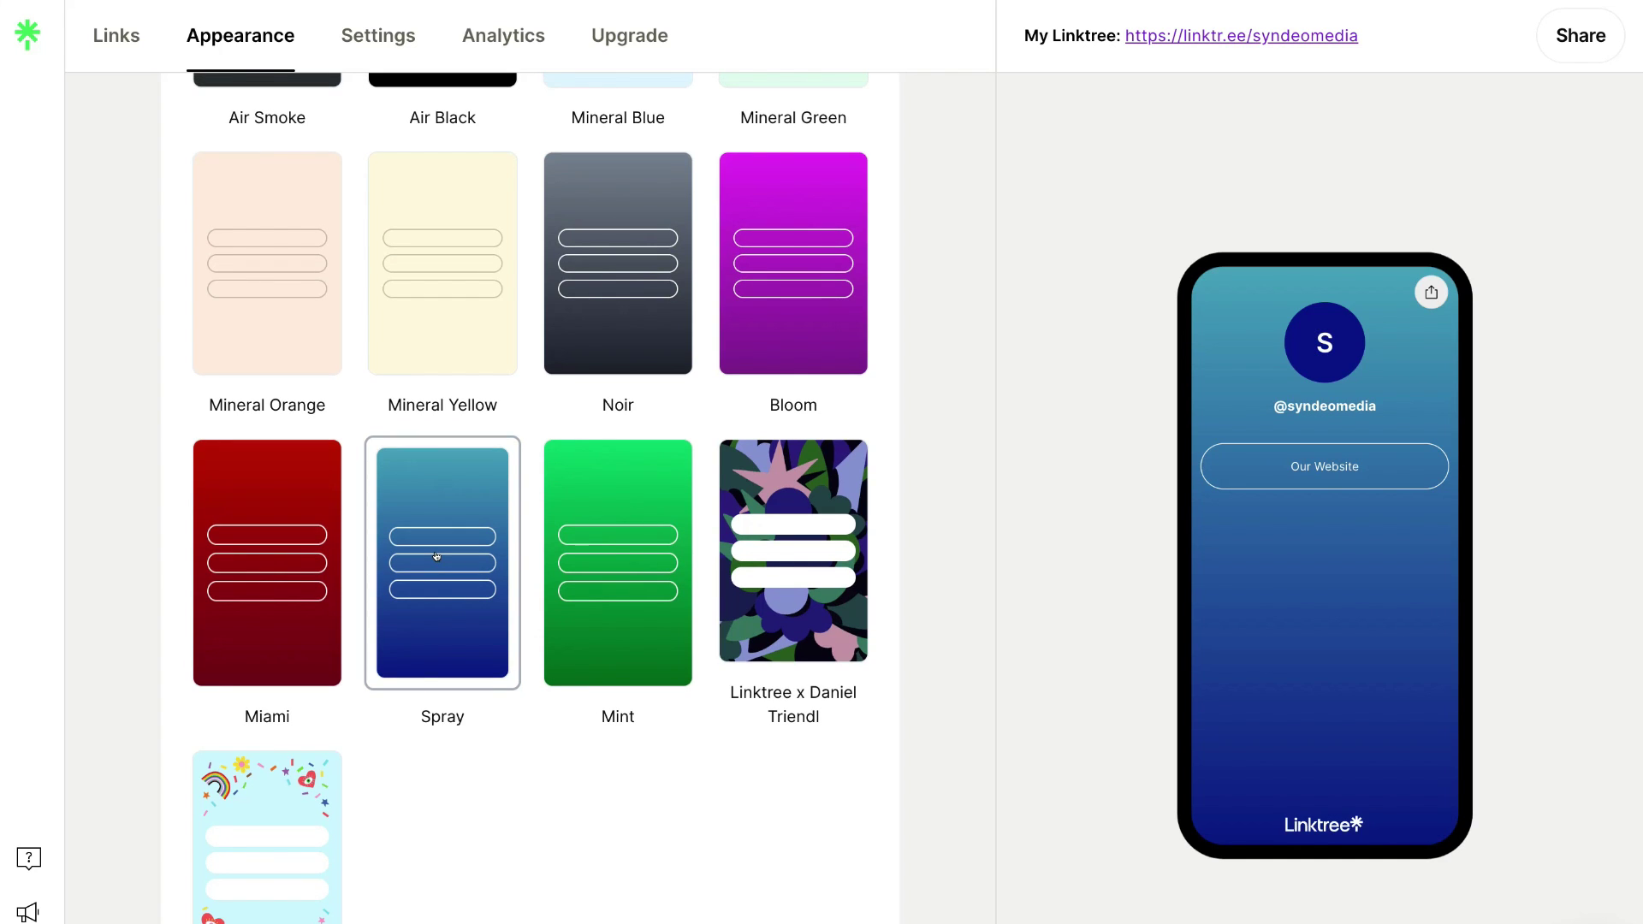
- Review the custom appearance options for backgrounds, buttons and fonts
scroll(436, 557, "down", 5)
scroll(436, 556, "down", 7)
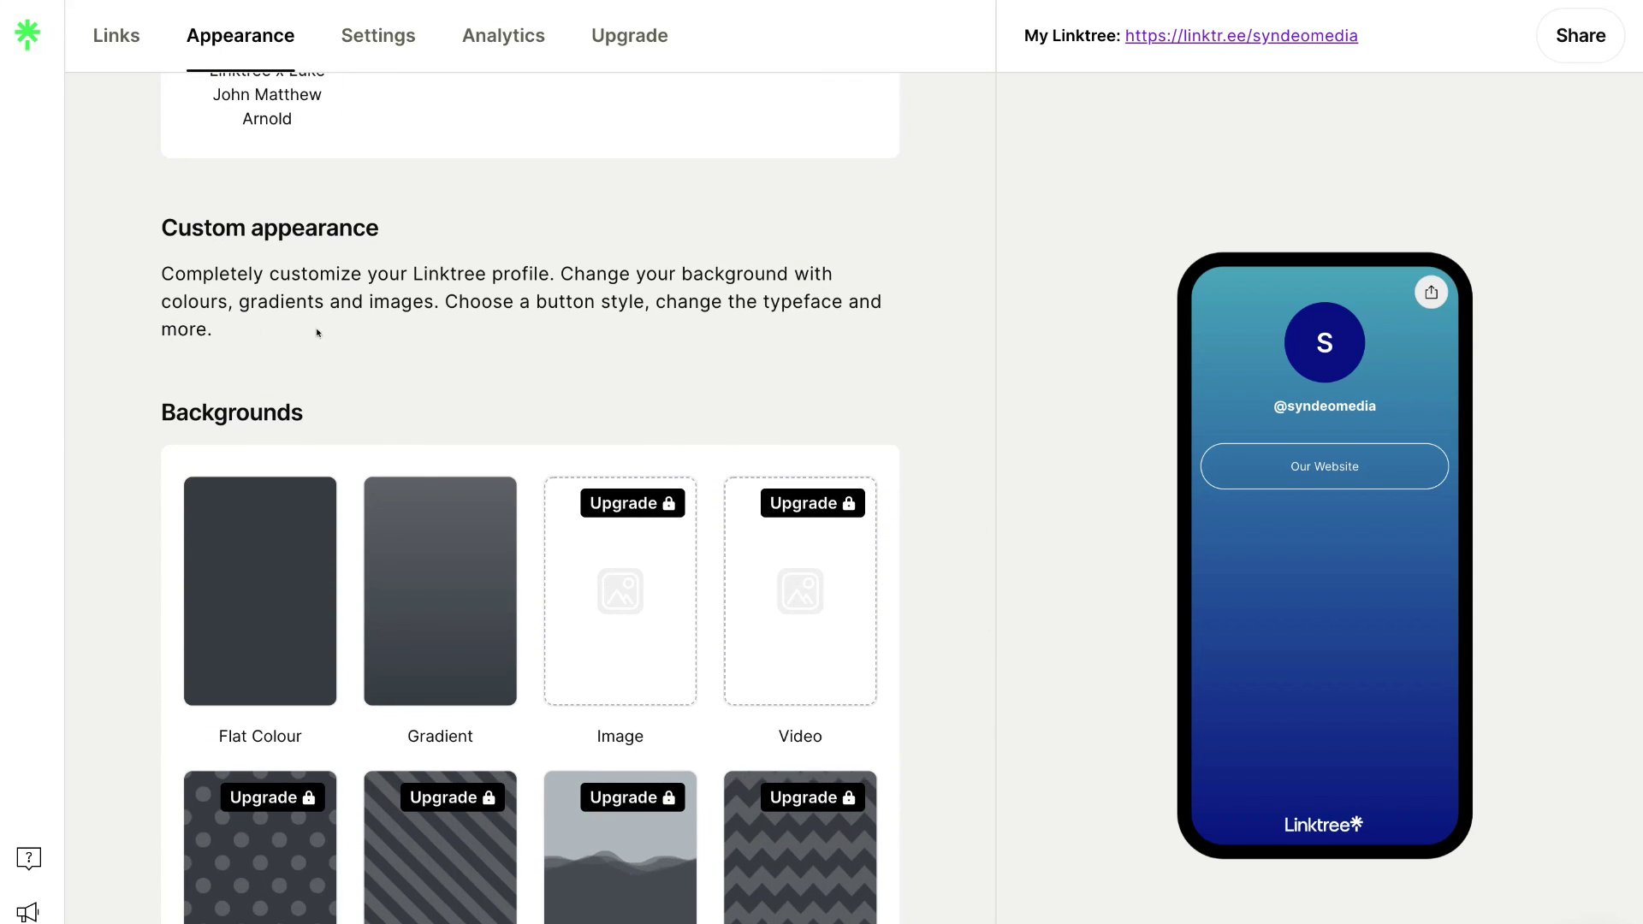
scroll(400, 428, "down", 5)
scroll(395, 428, "down", 6)
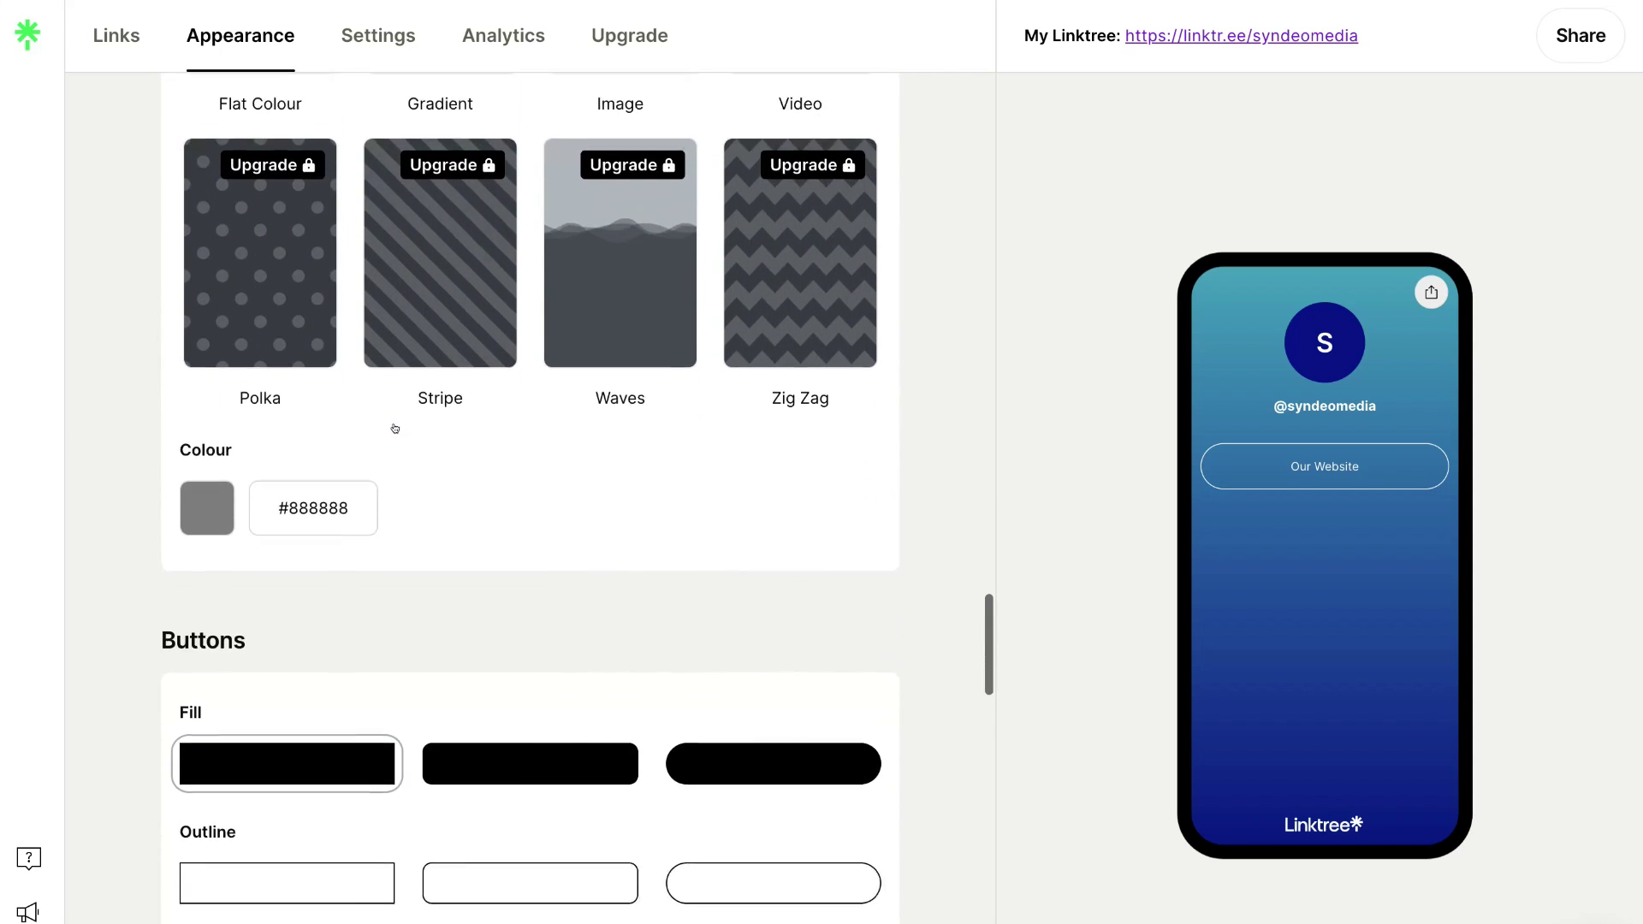
scroll(337, 444, "down", 2)
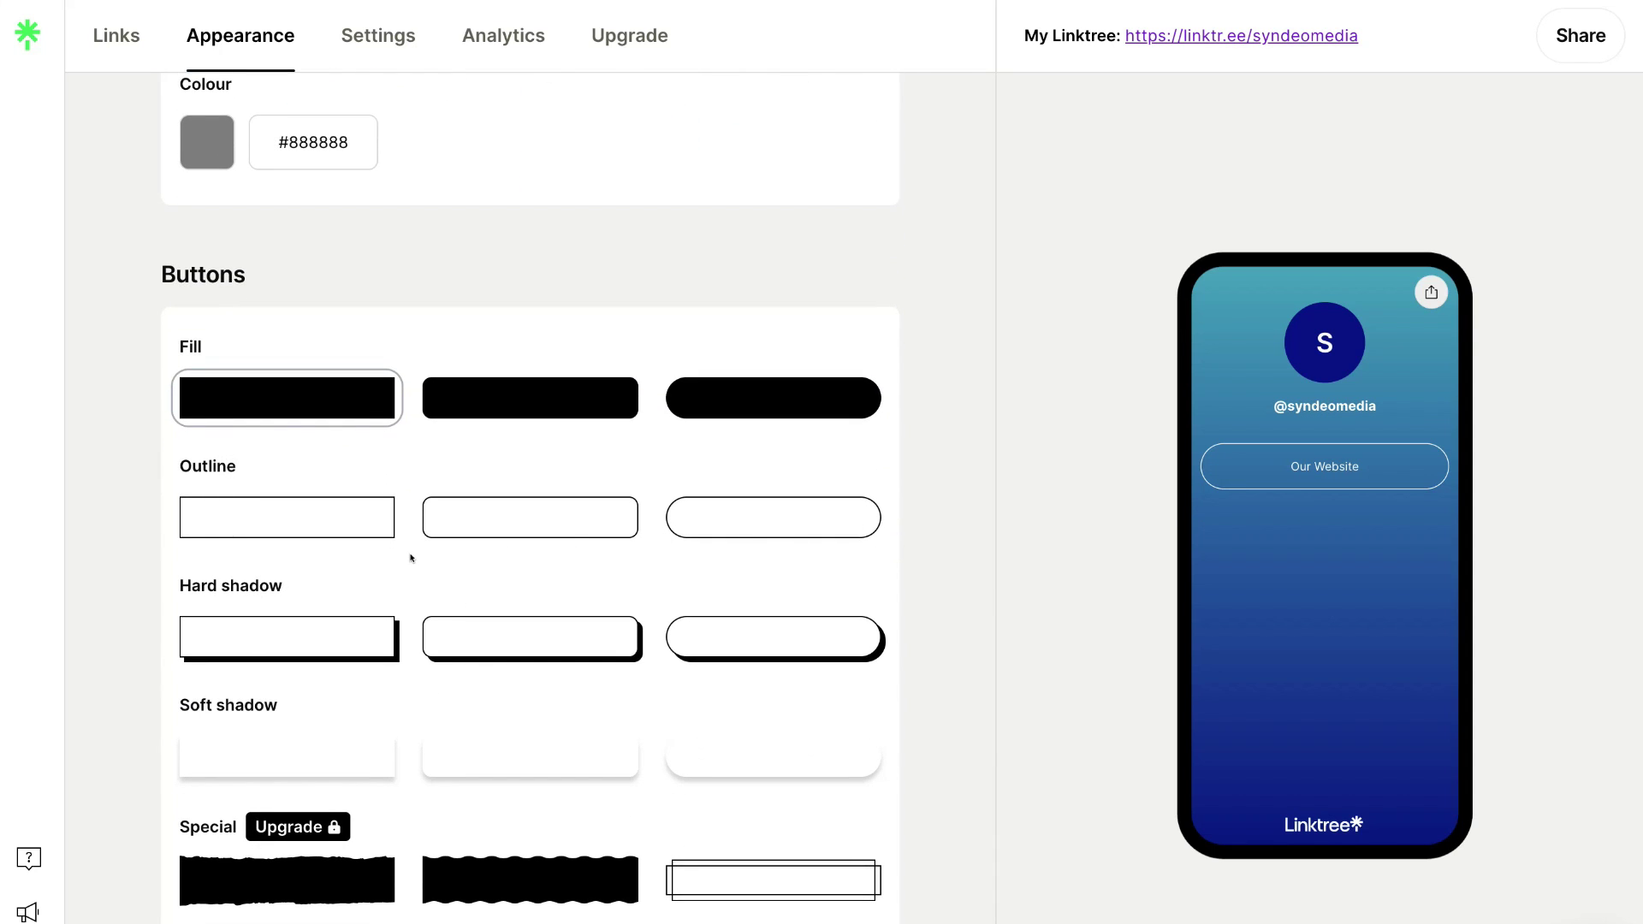
scroll(411, 558, "down", 10)
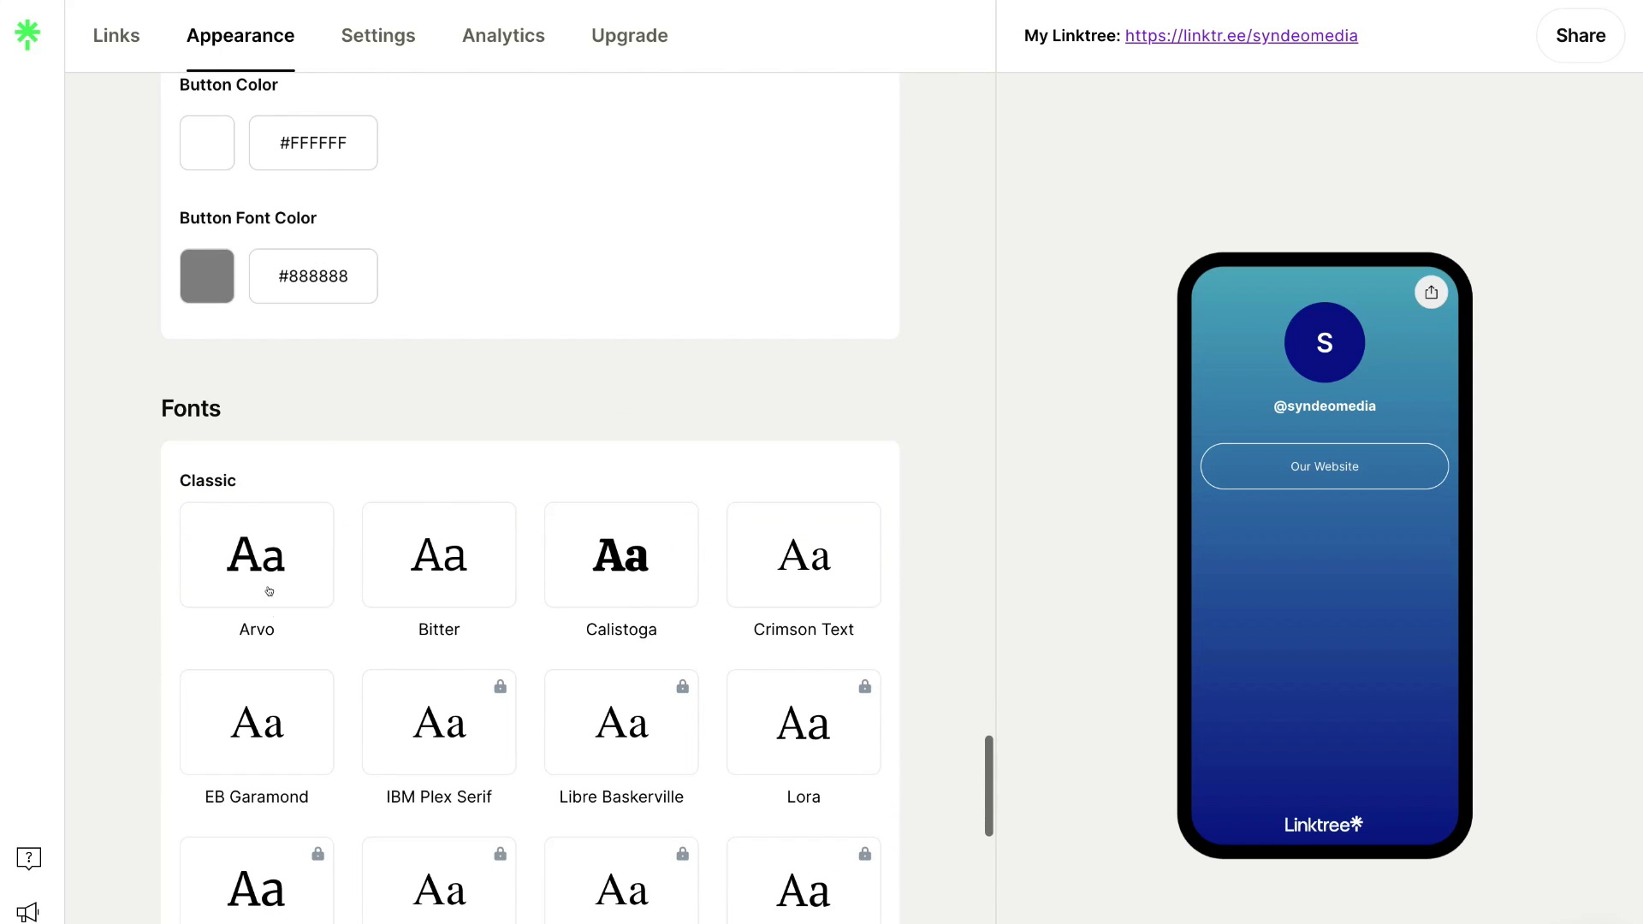
- Look through the remaining classic and unique fonts, the font colour and the option to hide the Linktree logo
scroll(362, 563, "down", 7)
scroll(362, 563, "down", 14)
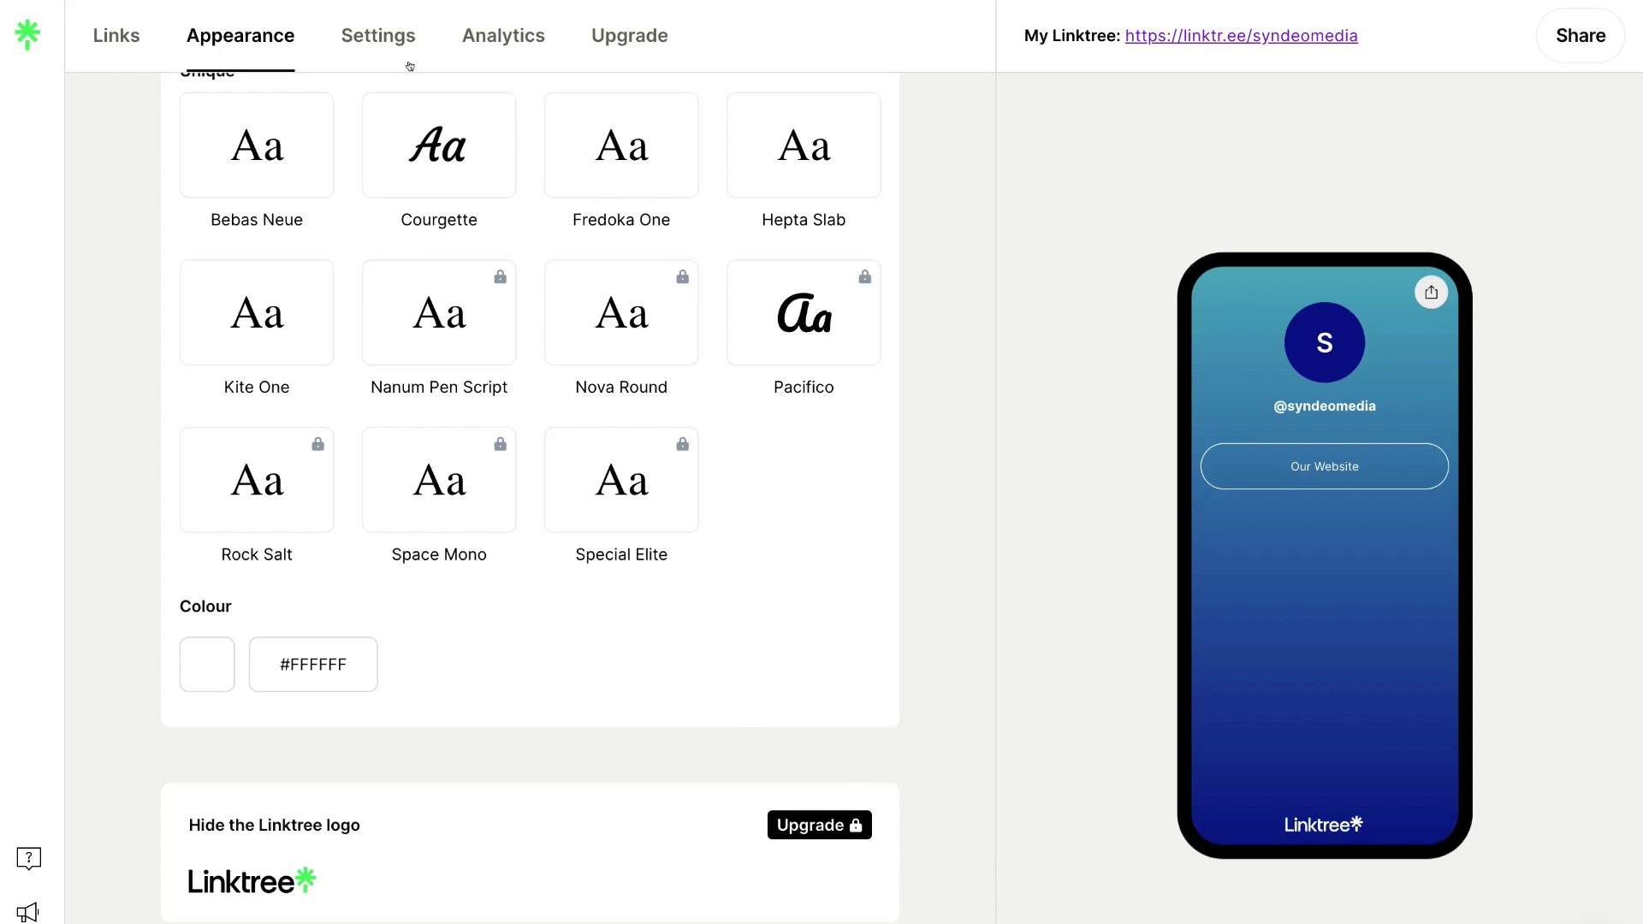
- Review the profile settings from Support Banner to Social Icons and the lifetime analytics, and return to the links list
left_click(385, 41)
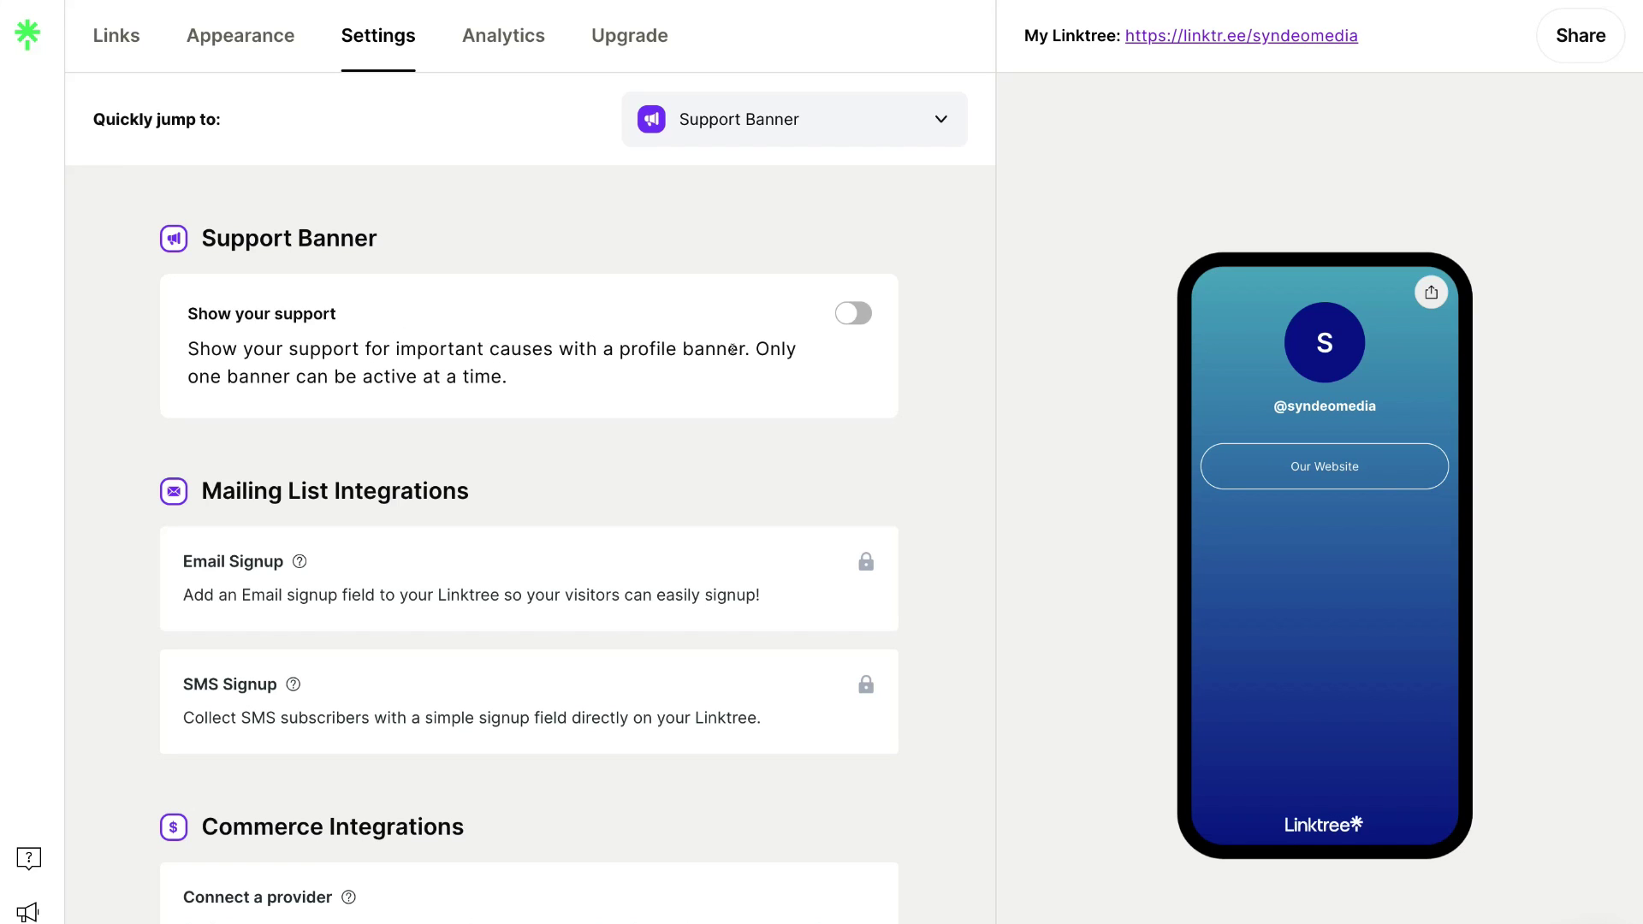
scroll(733, 349, "down", 6)
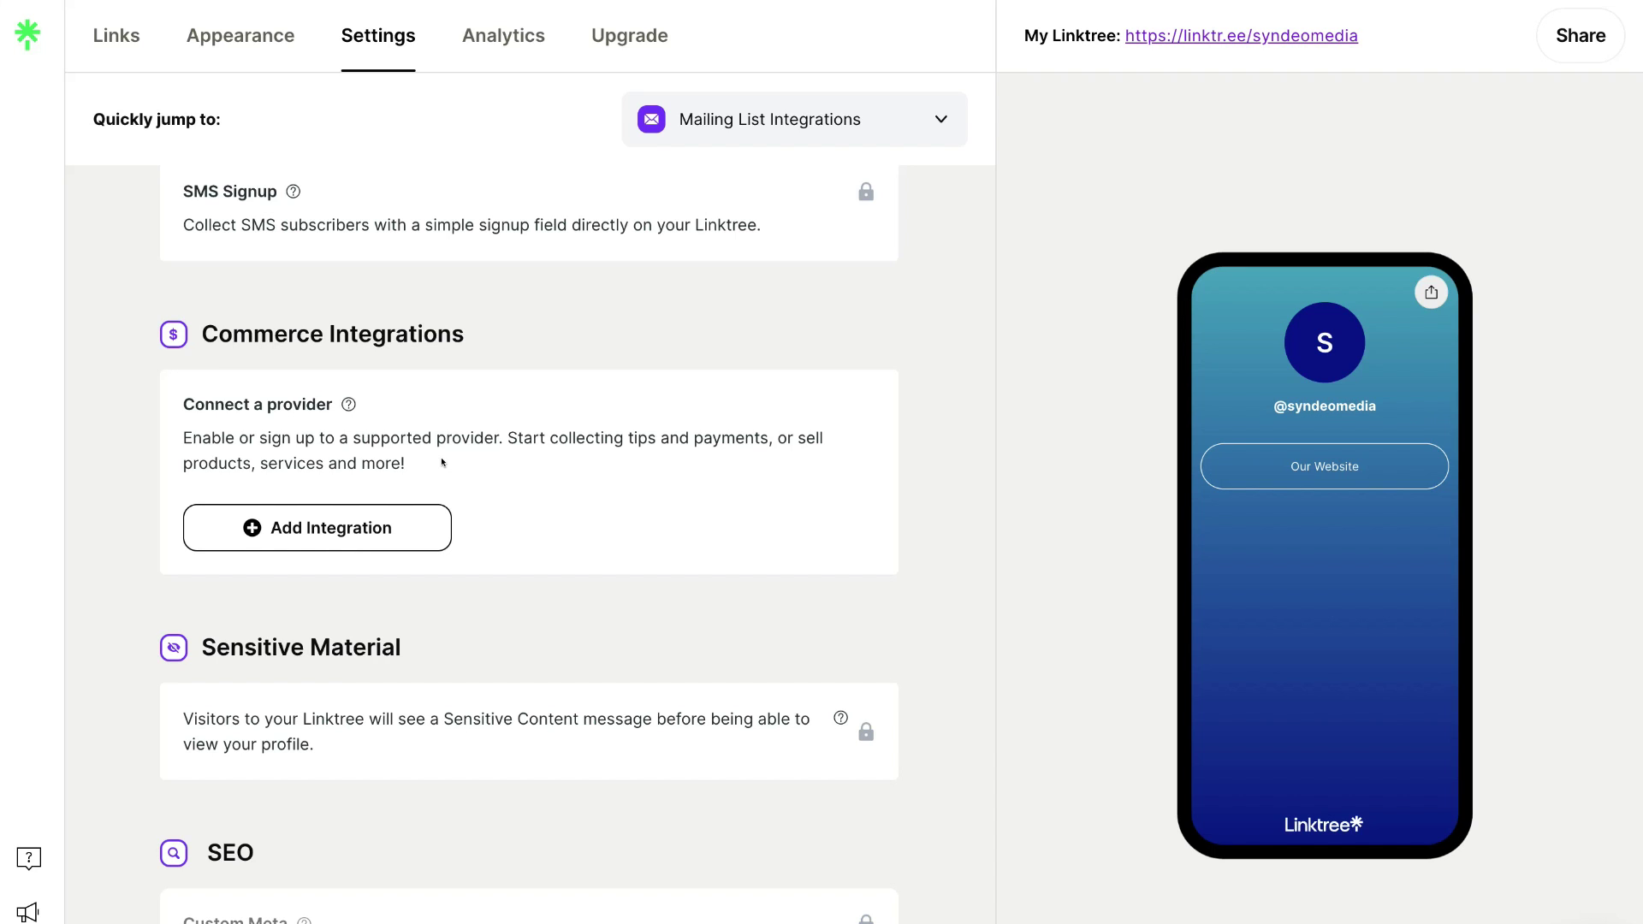
scroll(442, 463, "down", 5)
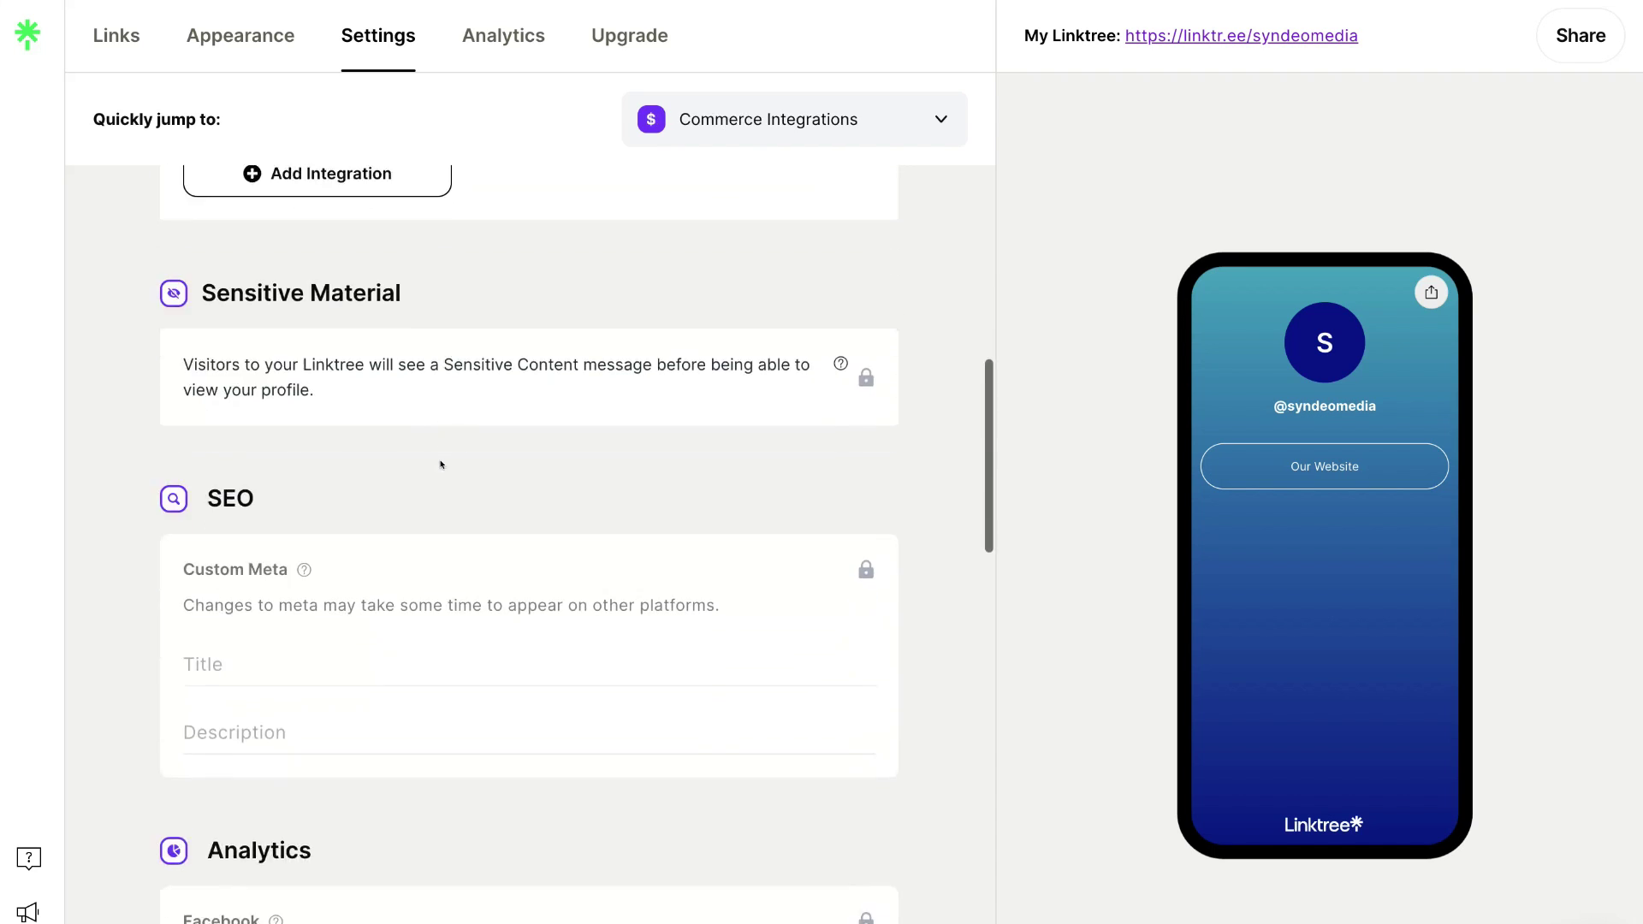
scroll(442, 463, "down", 10)
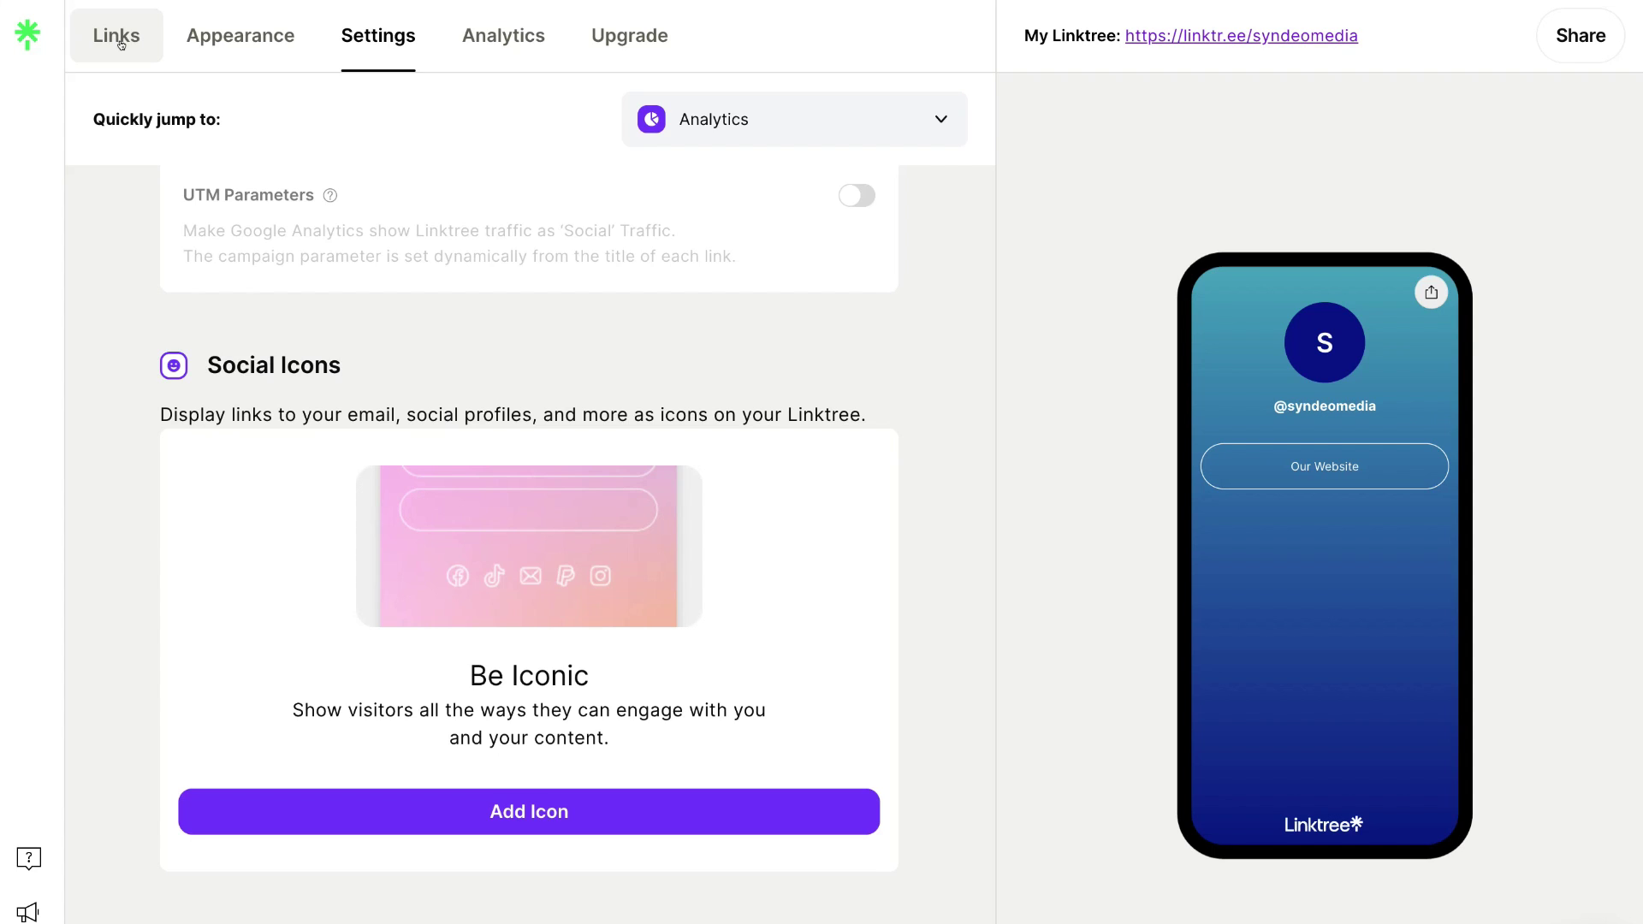
left_click(500, 43)
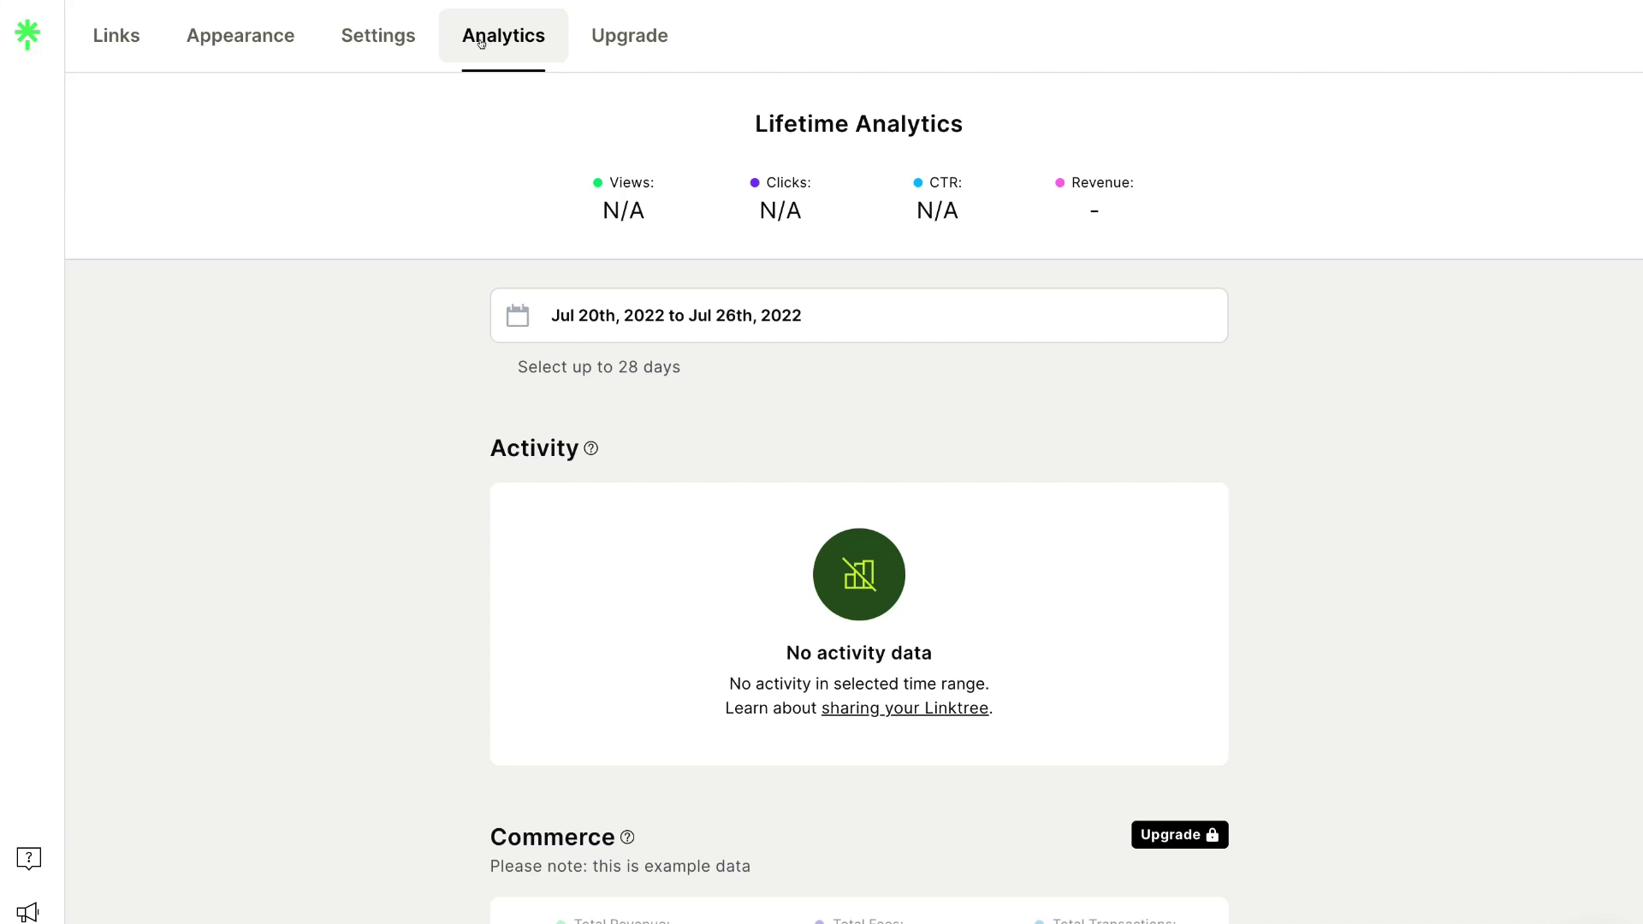
left_click(108, 39)
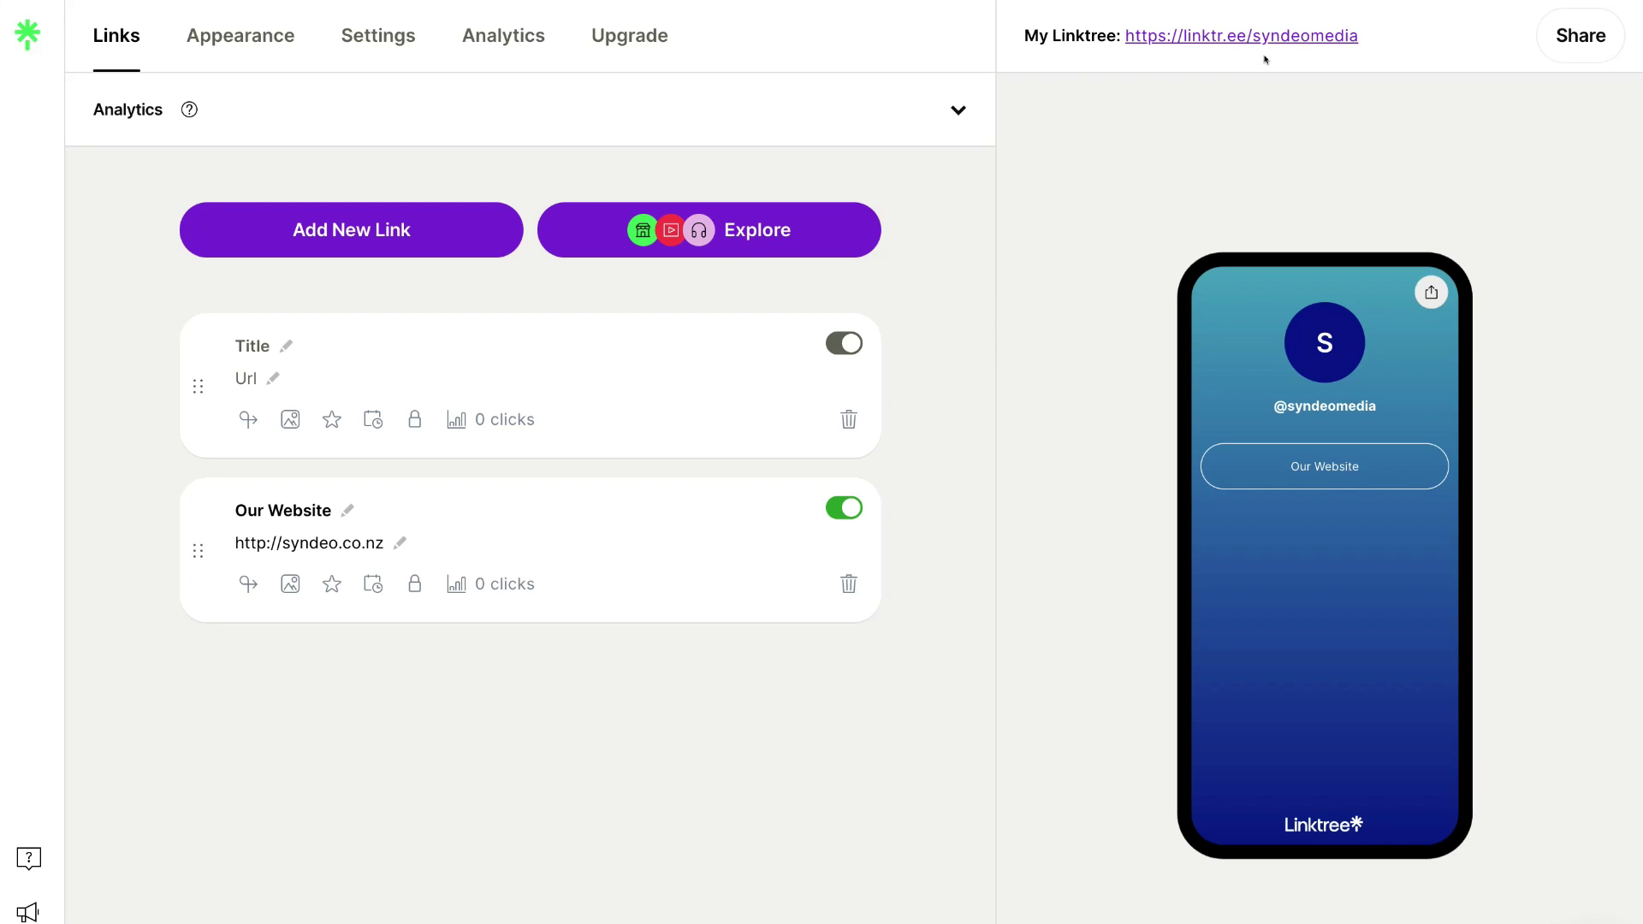
- Copy the Linktree profile link from the sharing options and view the profile's QR code
left_click(1562, 36)
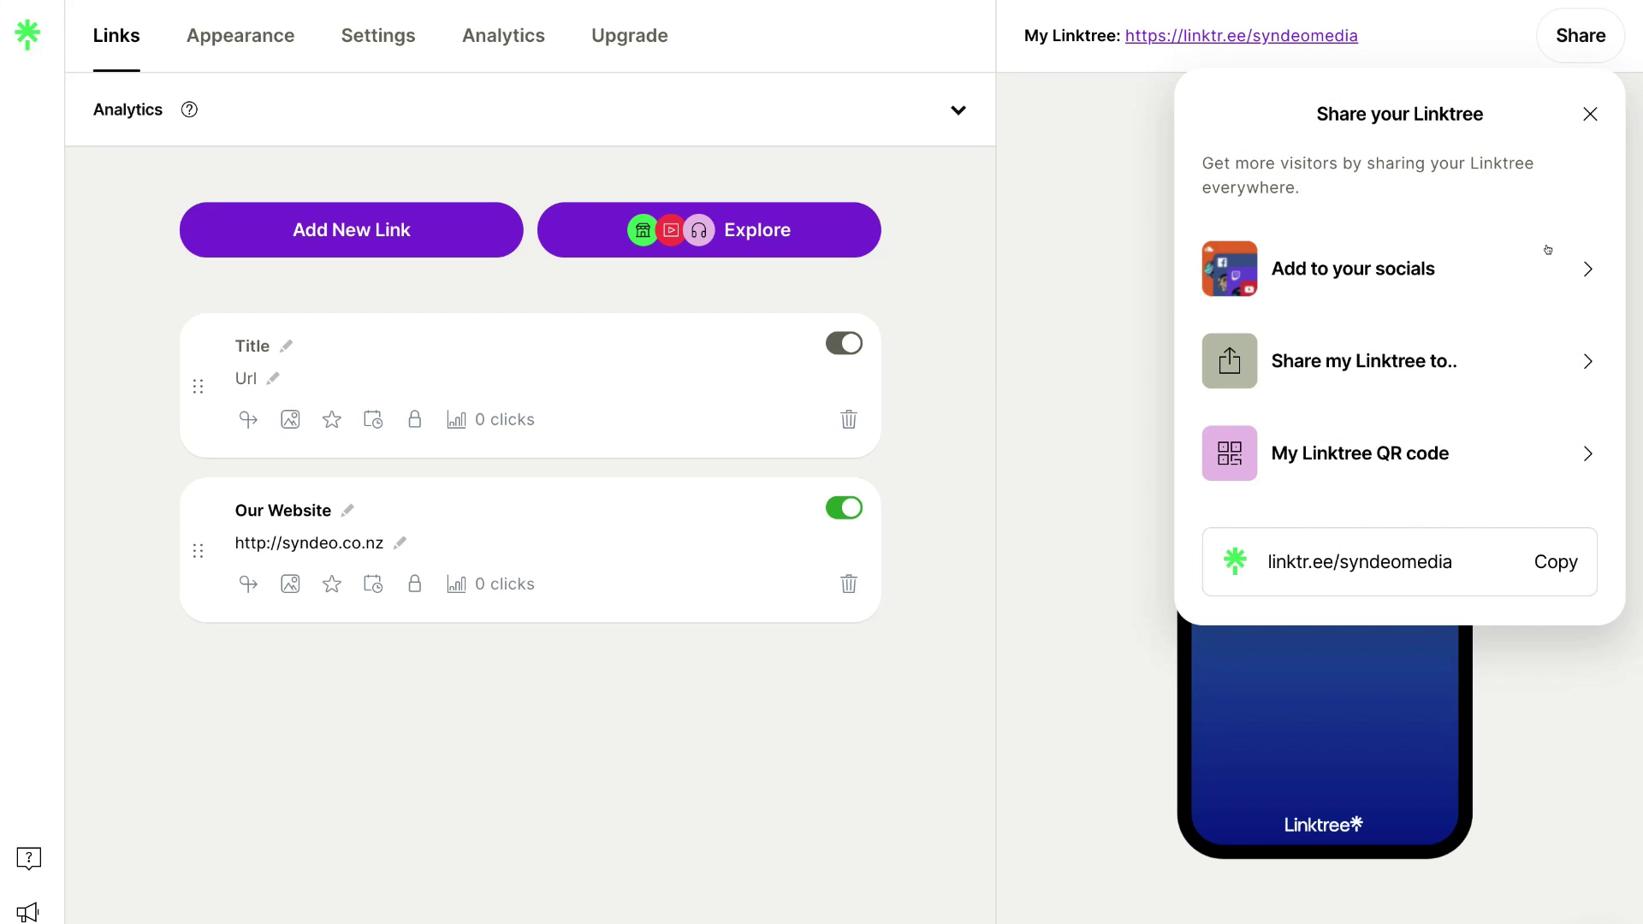
left_click(1553, 559)
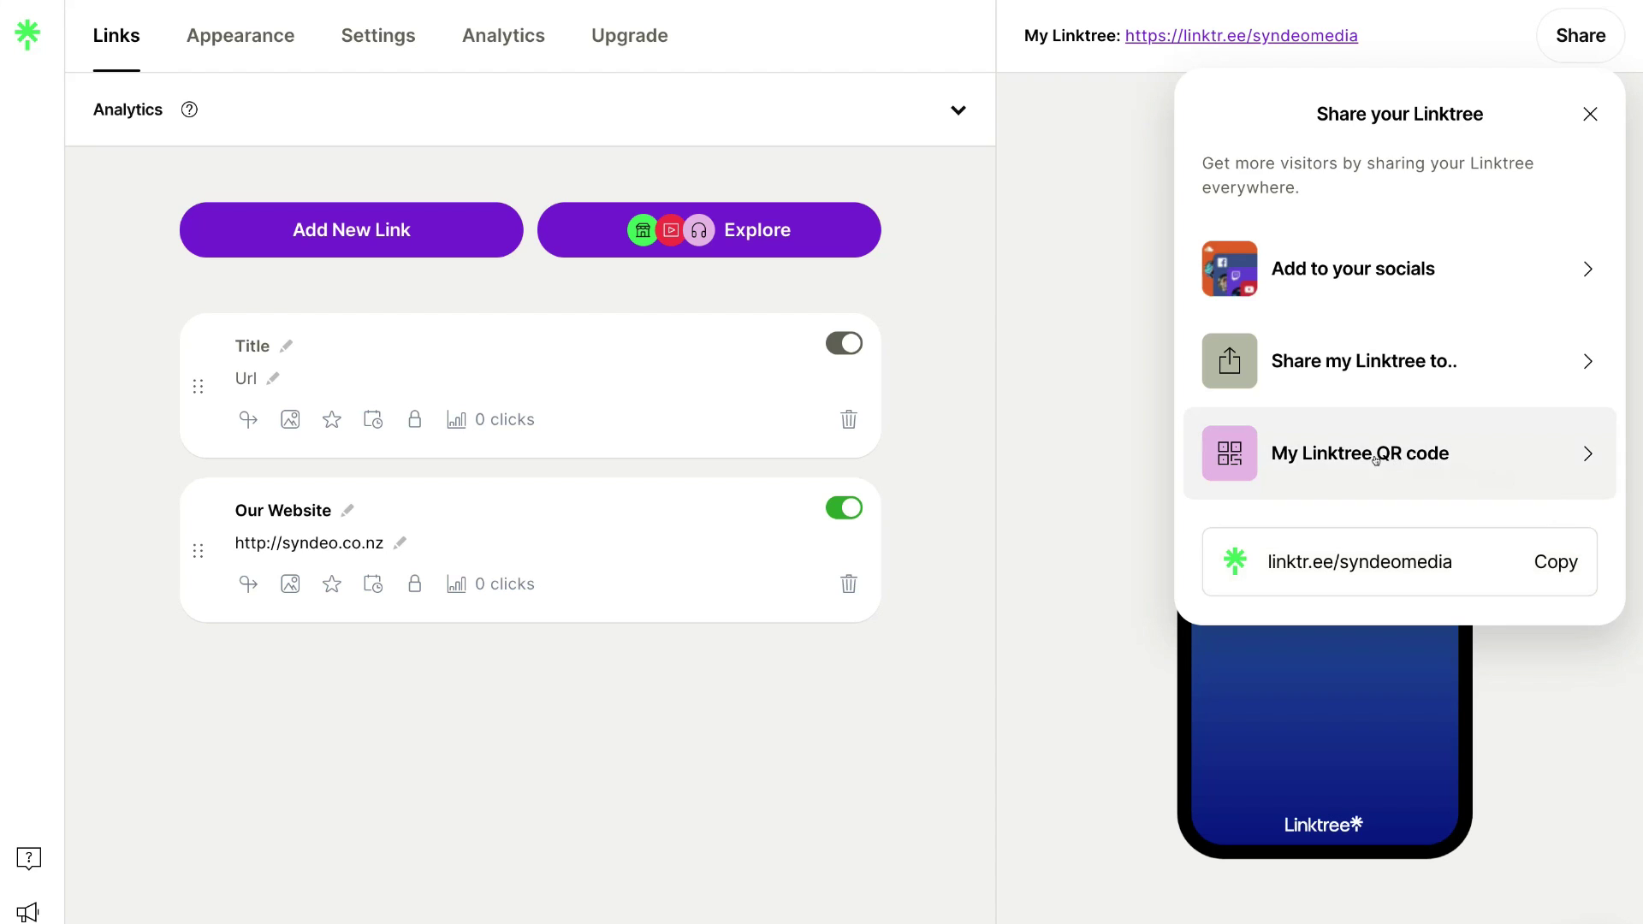
left_click(1553, 446)
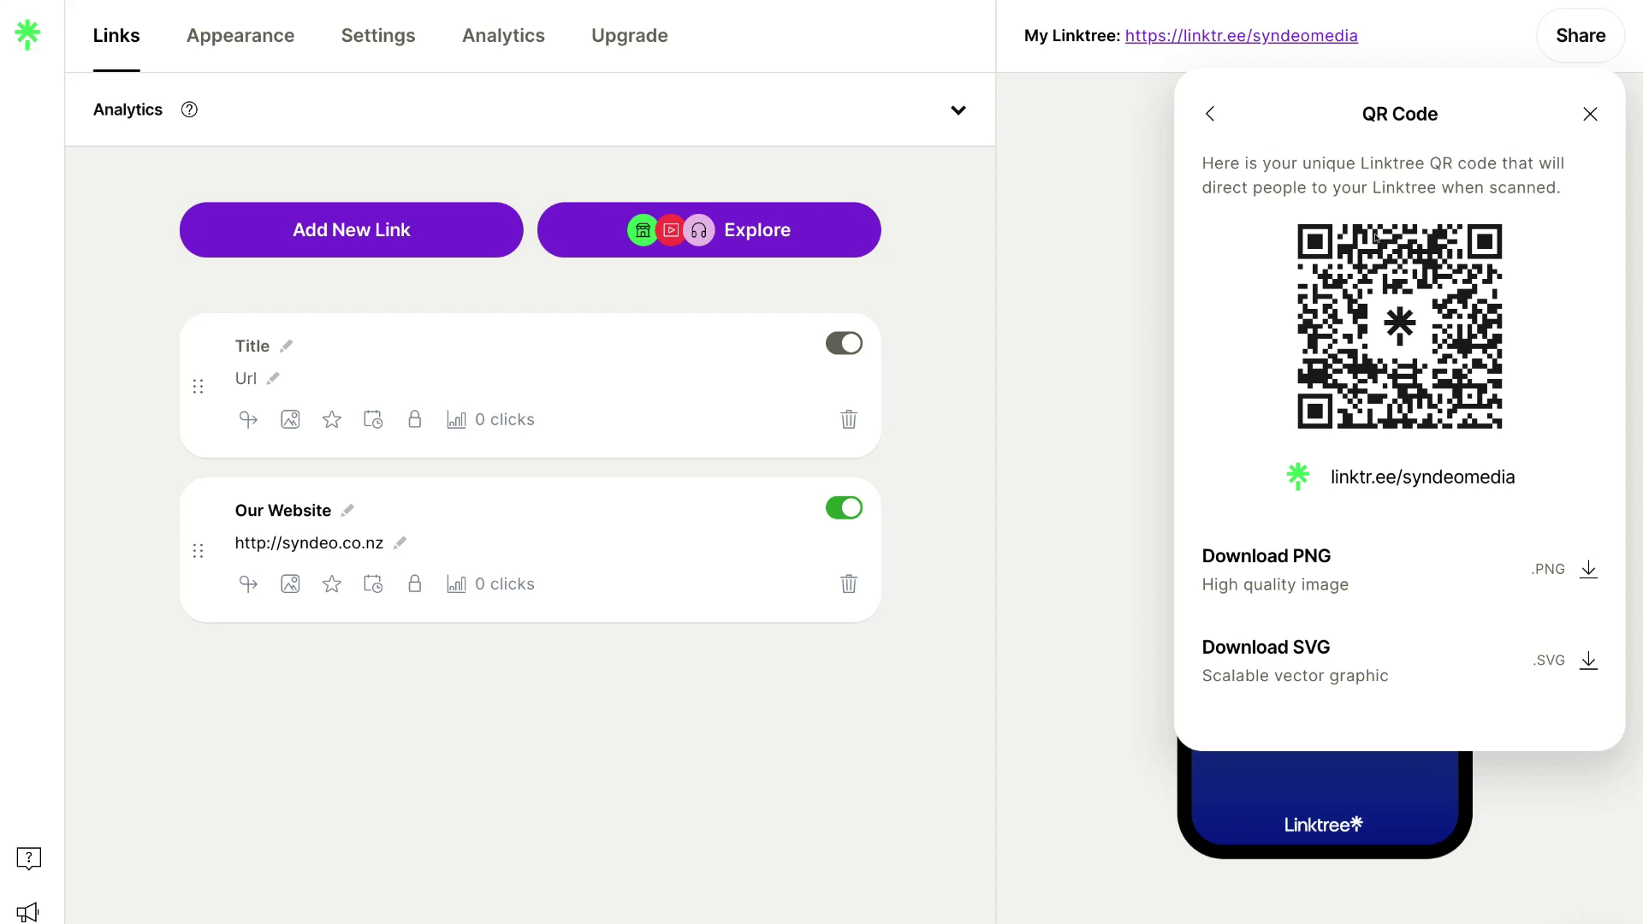
left_click(1208, 113)
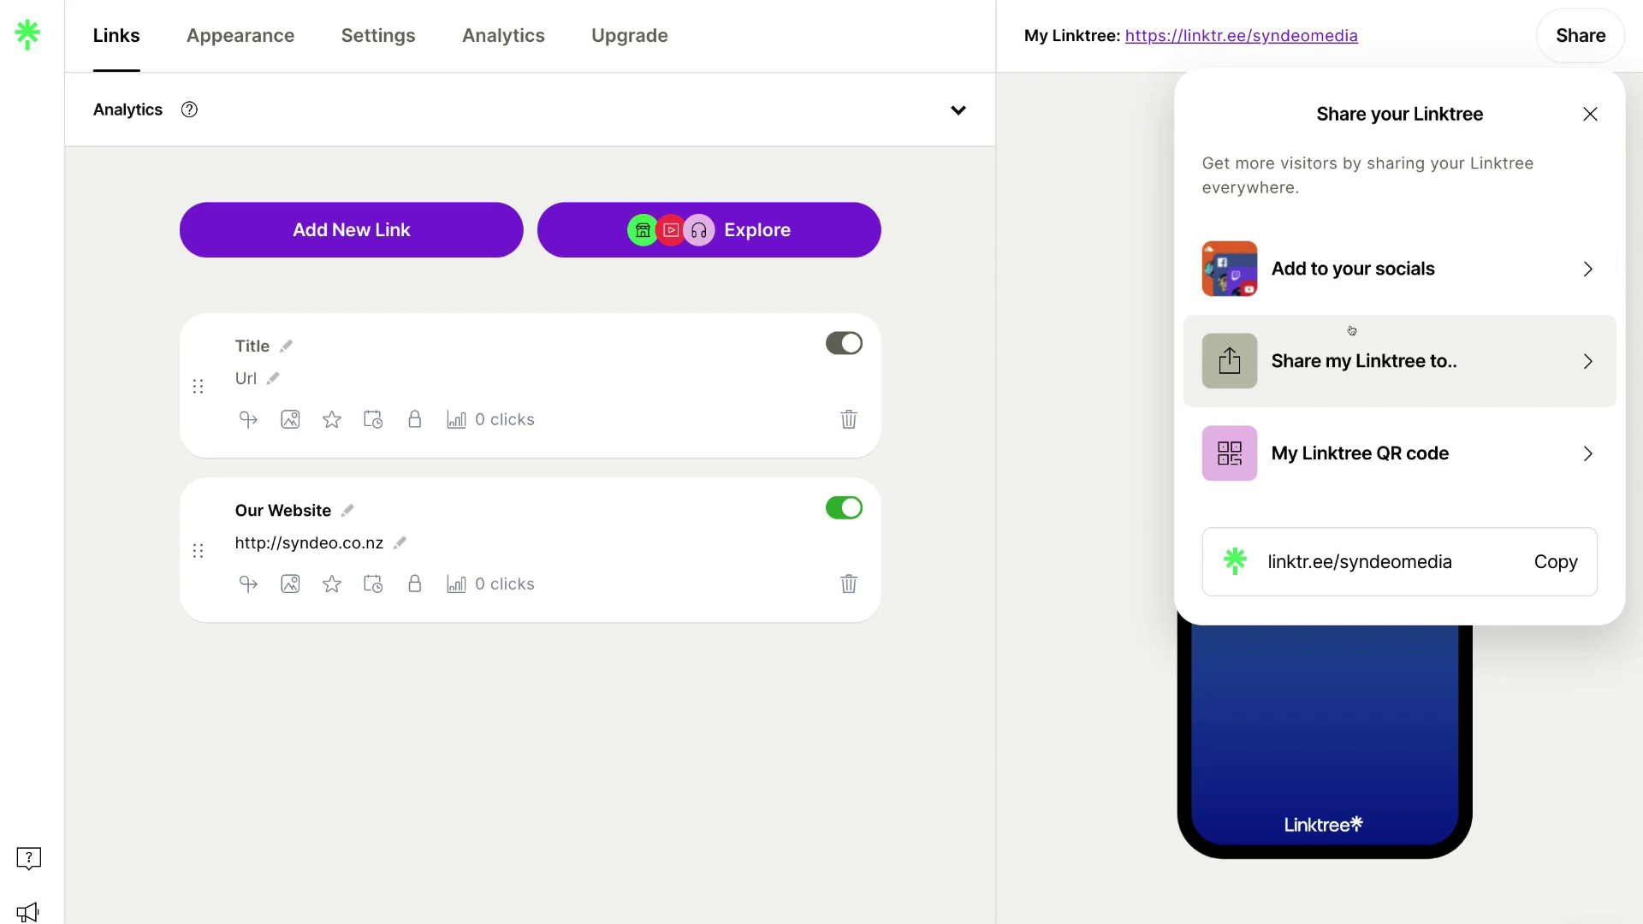
- Examine the destinations for sharing the Linktree and the social platforms it can be added to
left_click(1465, 356)
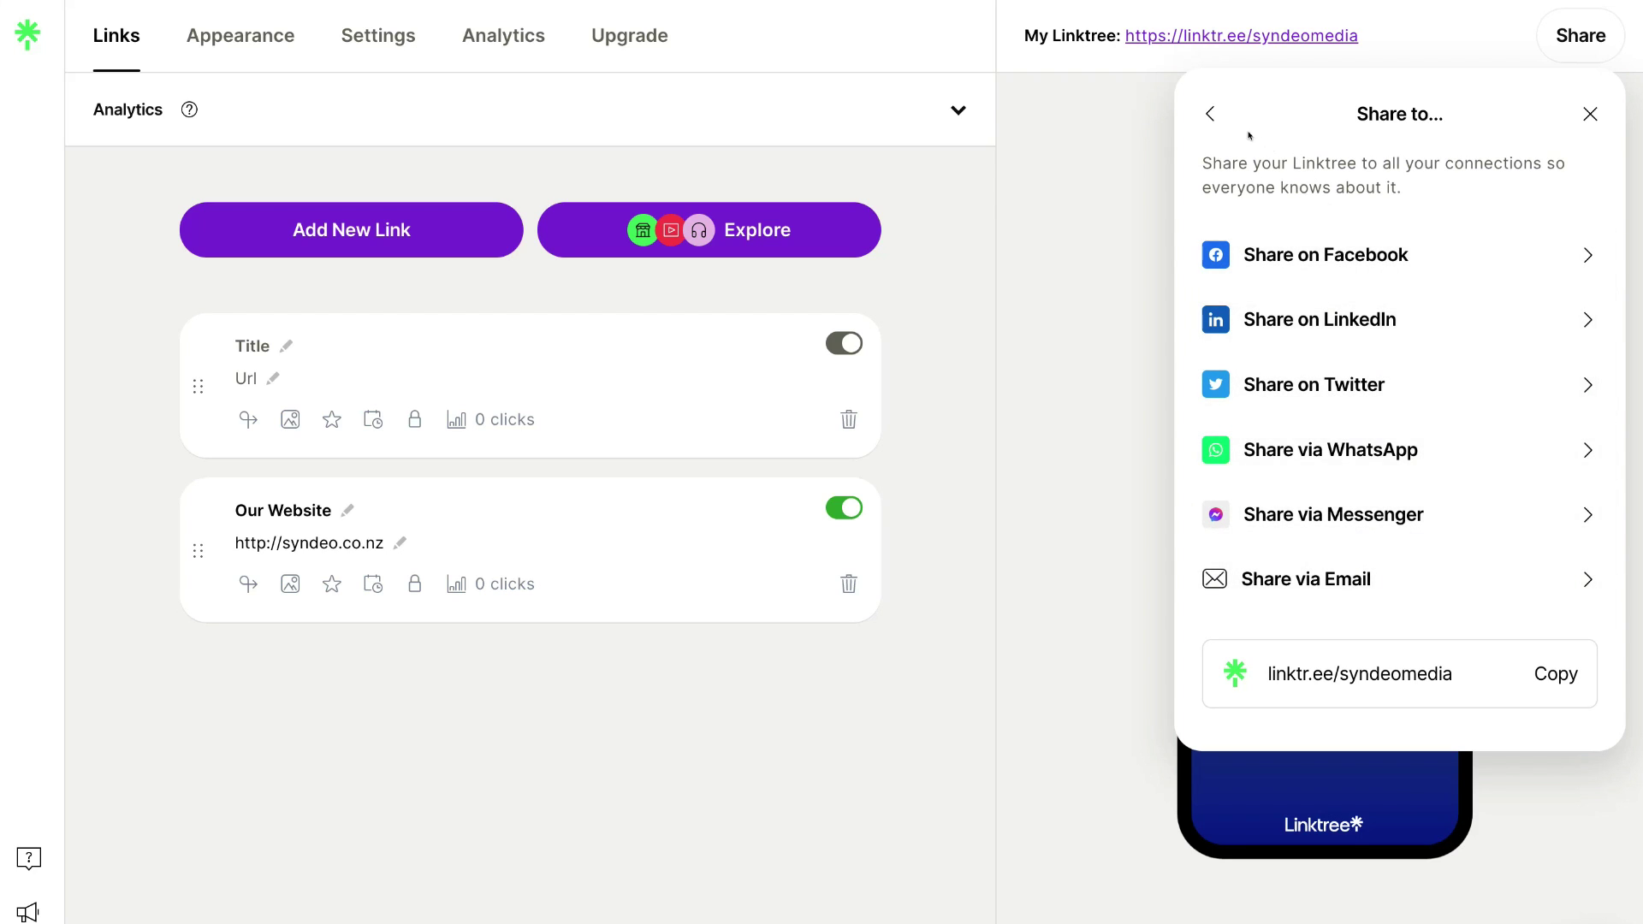
left_click(1194, 109)
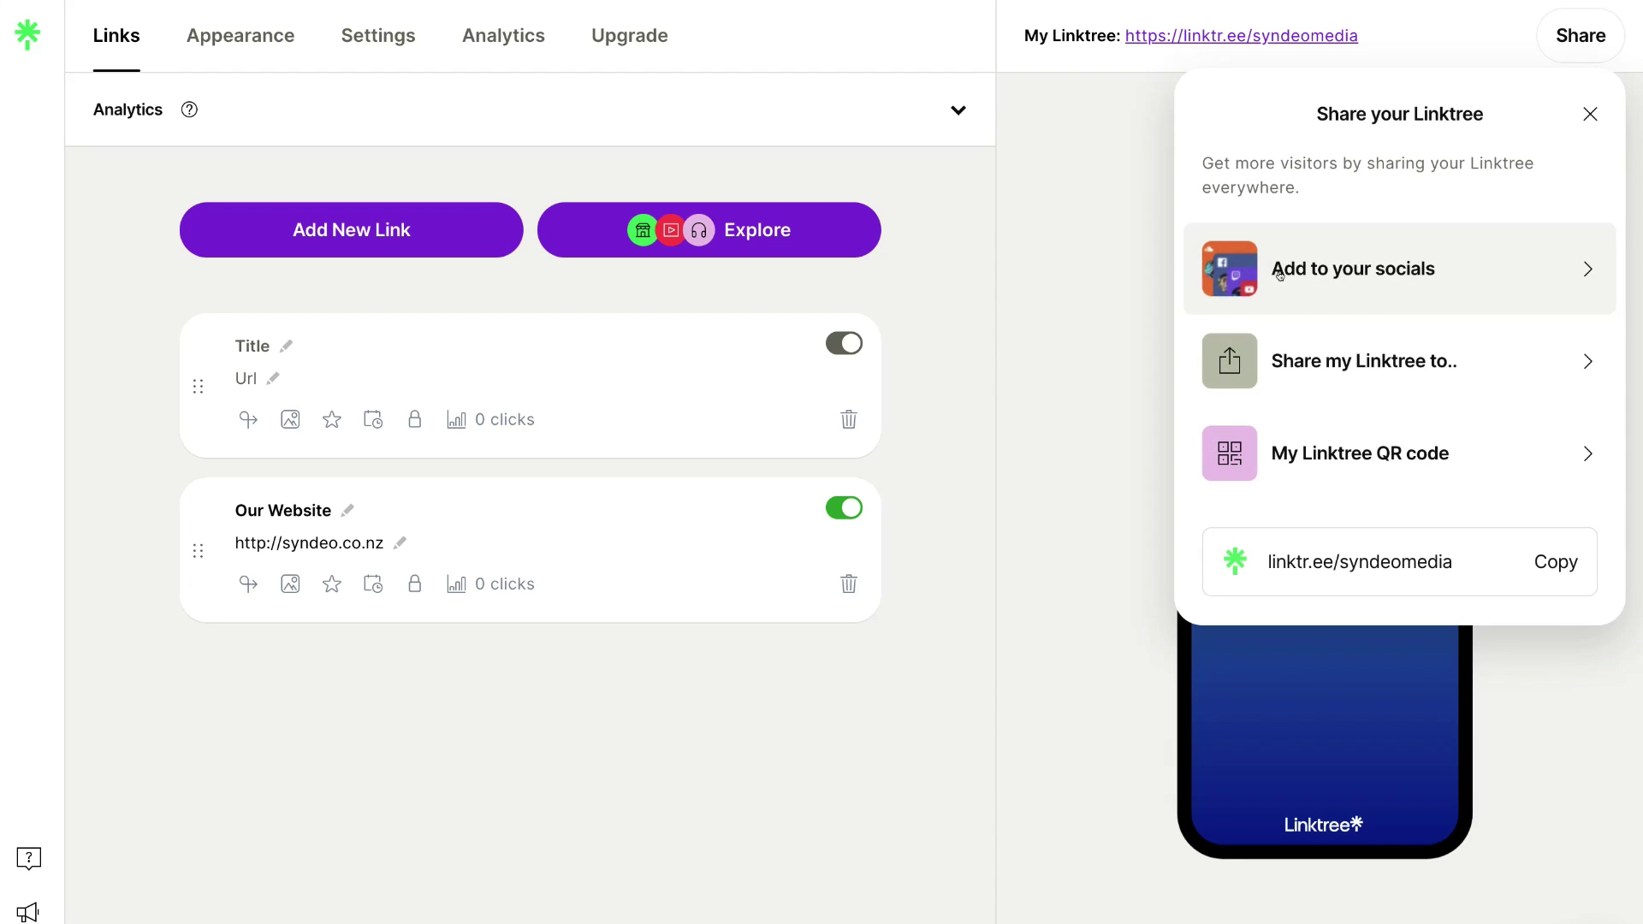
left_click(1438, 268)
scroll(1347, 383, "down", 3)
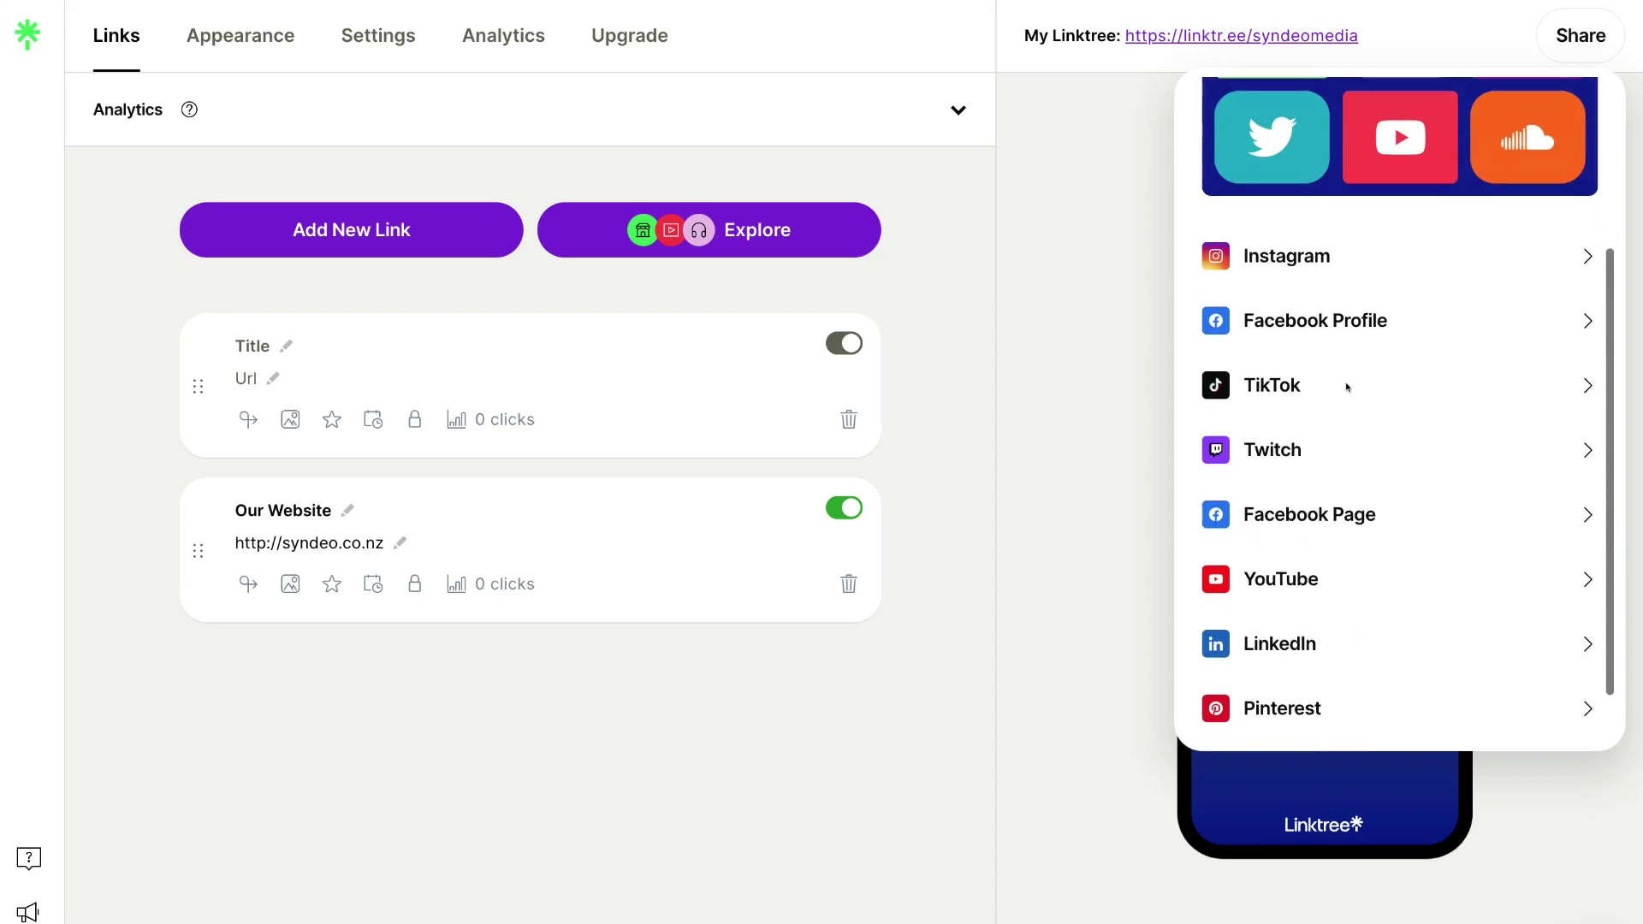